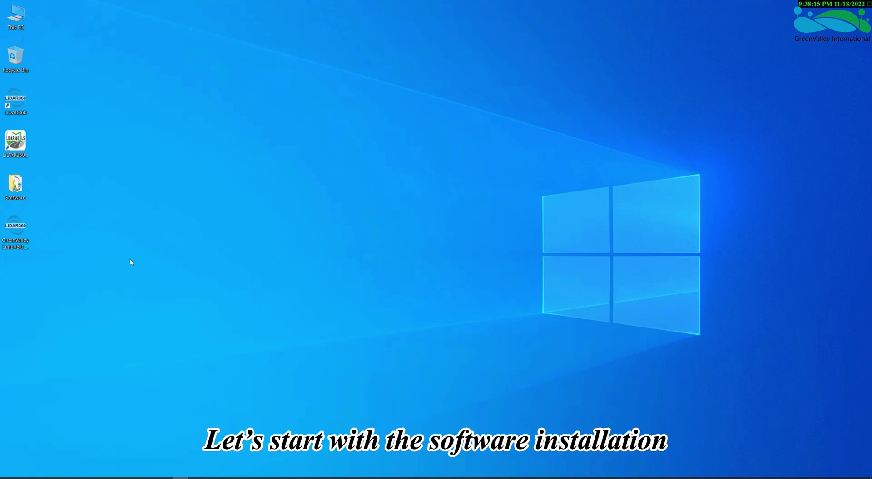
# Select the GreenValley Suite installer (1.28 GB) on the desktop.
pyautogui.click(5, 240)
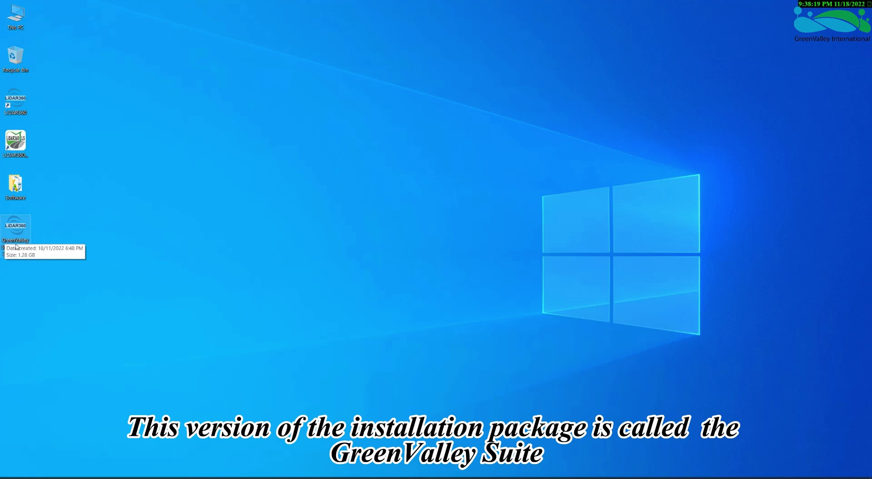
# Launch the GreenValley Suite installer, accept the license and keep the default install folder.
pyautogui.doubleClick(17, 242)
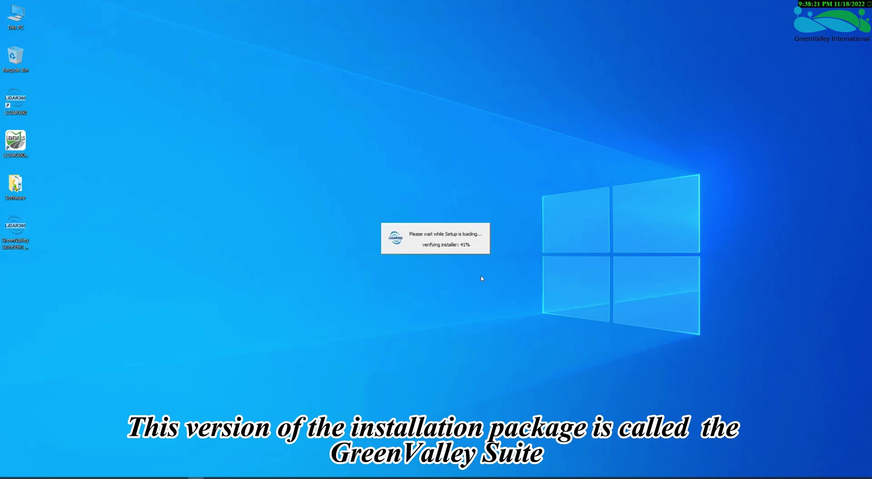
pyautogui.click(481, 309)
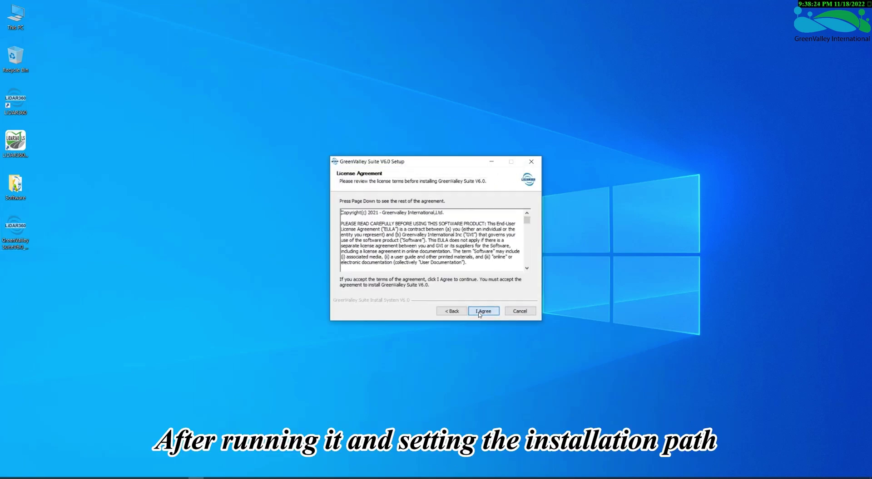
pyautogui.click(482, 310)
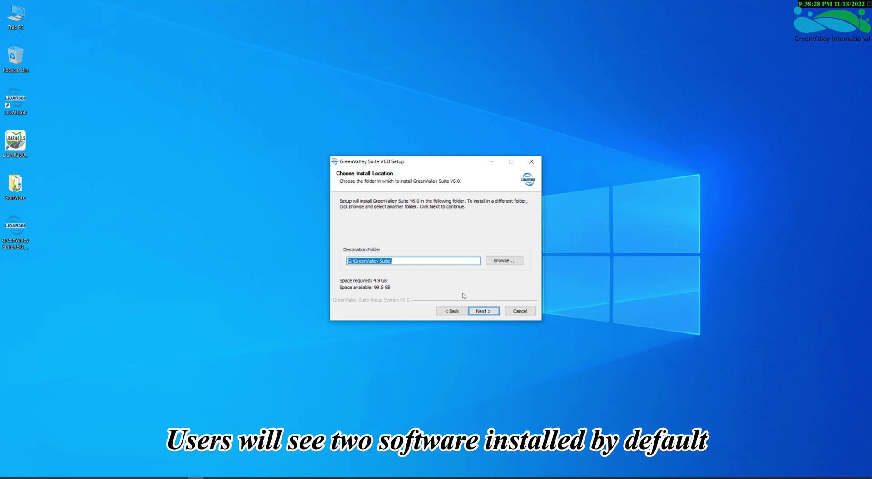
pyautogui.click(476, 310)
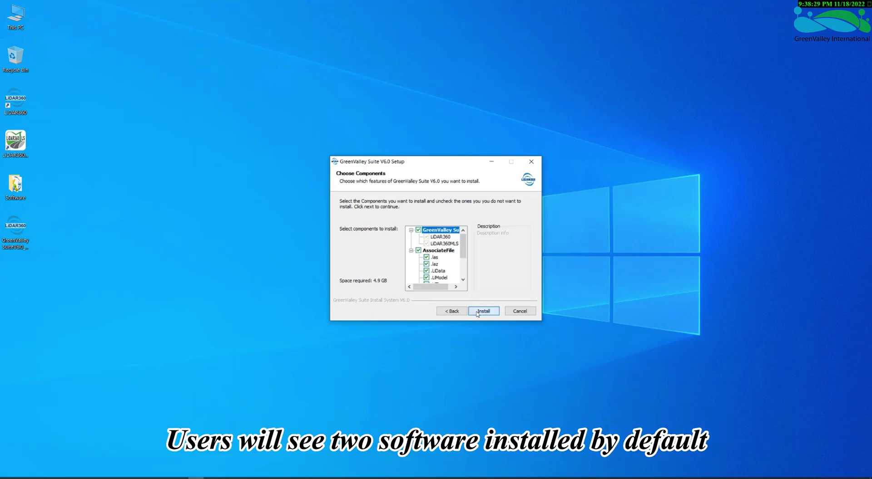
# Inspect the LiDAR360 and LiDAR360MLS components, then cancel and confirm quitting setup.
pyautogui.click(437, 239)
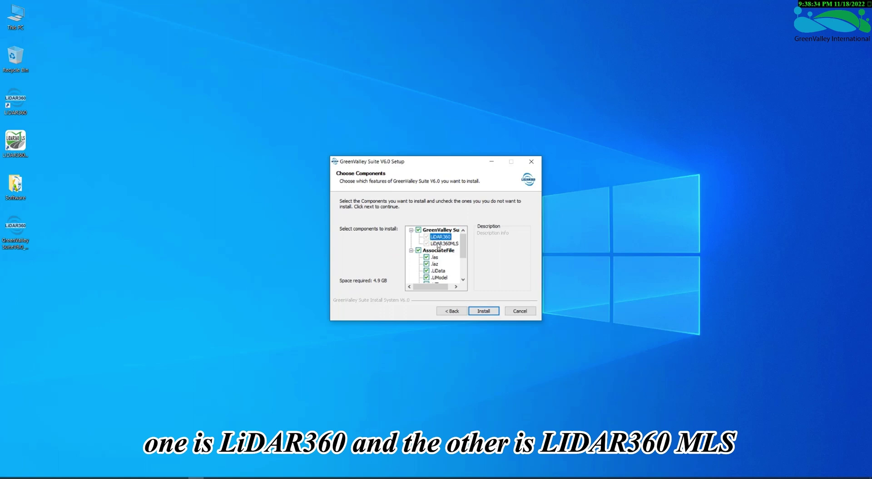
pyautogui.click(439, 244)
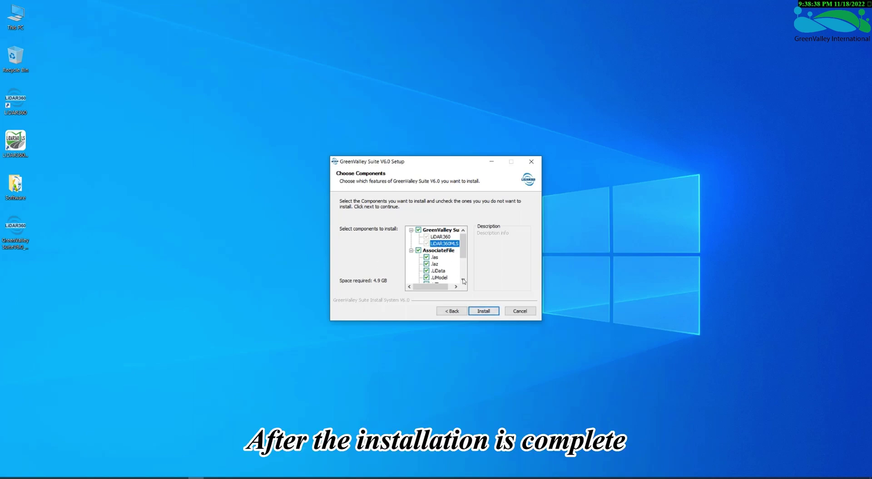
pyautogui.click(520, 312)
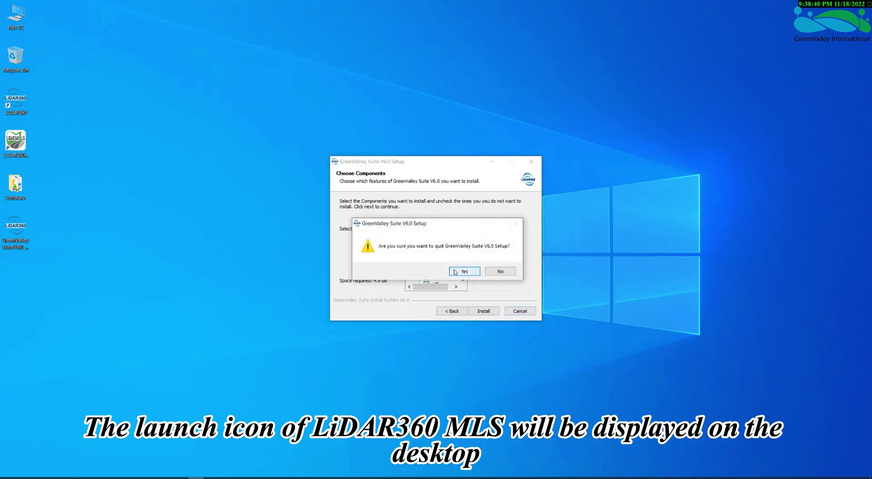
pyautogui.click(454, 272)
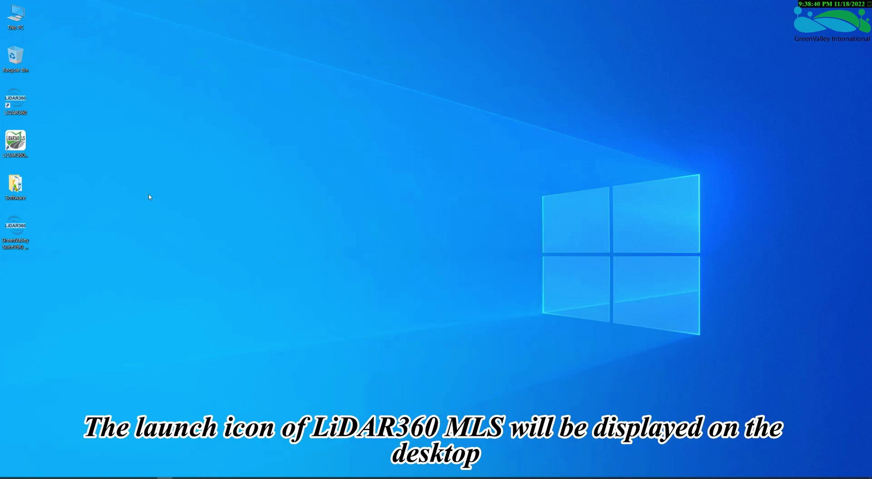
# Launch LiDAR360MLS and browse the File menu's Modify and Open project pages.
pyautogui.doubleClick(21, 146)
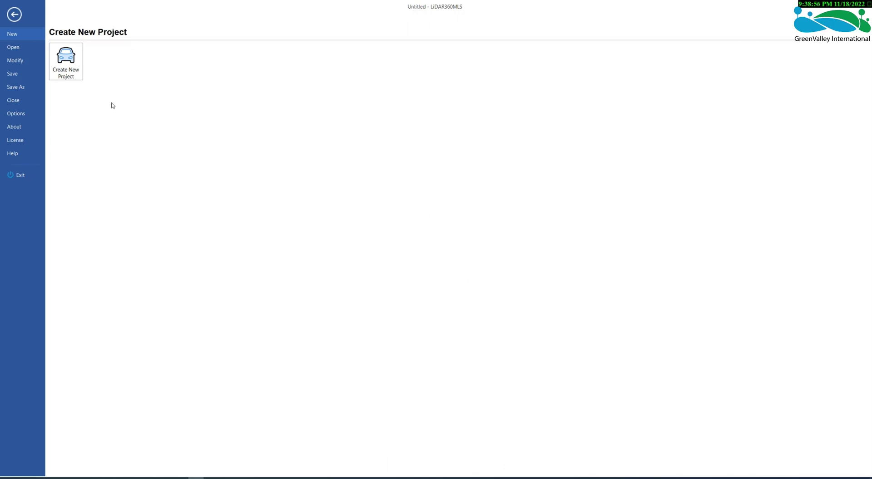
pyautogui.click(26, 64)
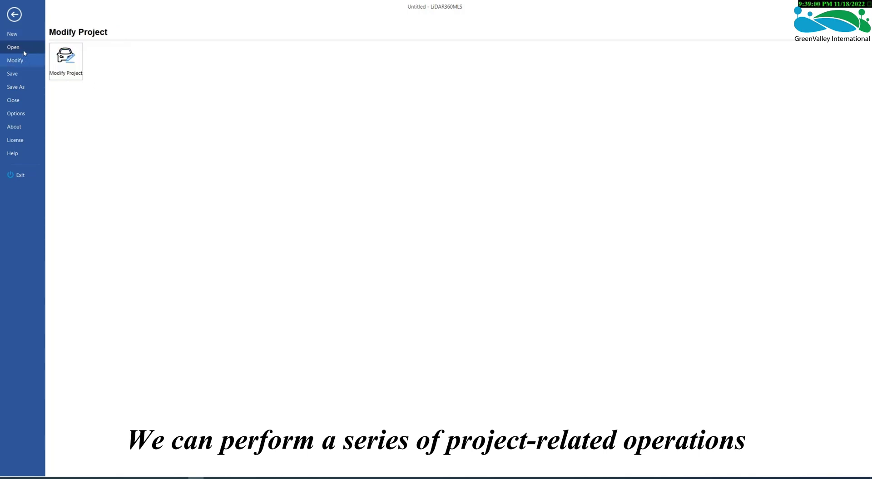
pyautogui.click(25, 53)
pyautogui.click(18, 74)
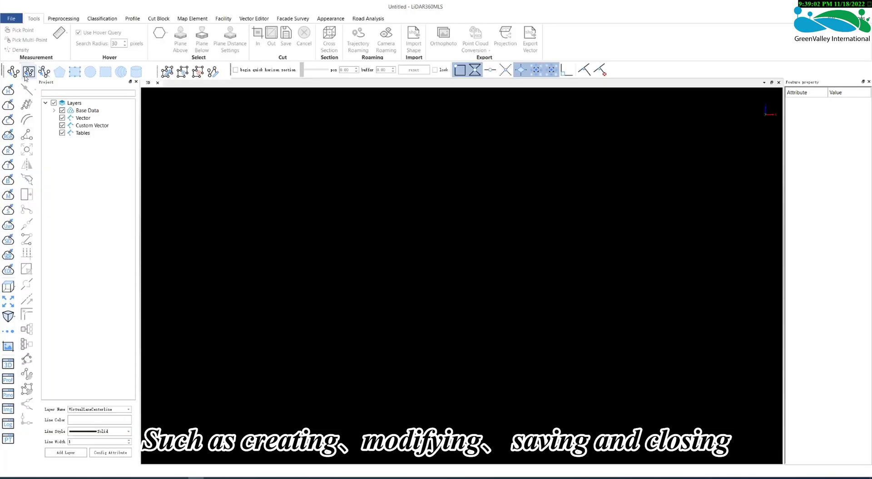
pyautogui.click(13, 19)
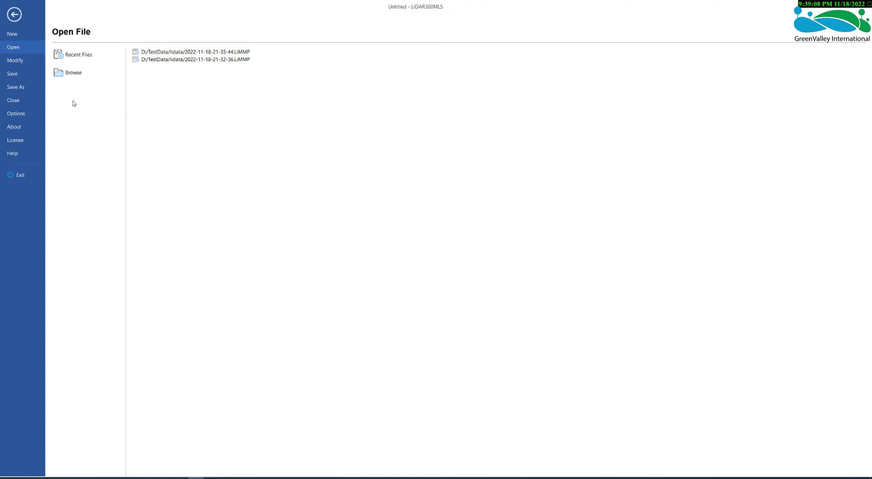
# In Options, keep English as the interface language and view the default output data versions.
pyautogui.click(19, 113)
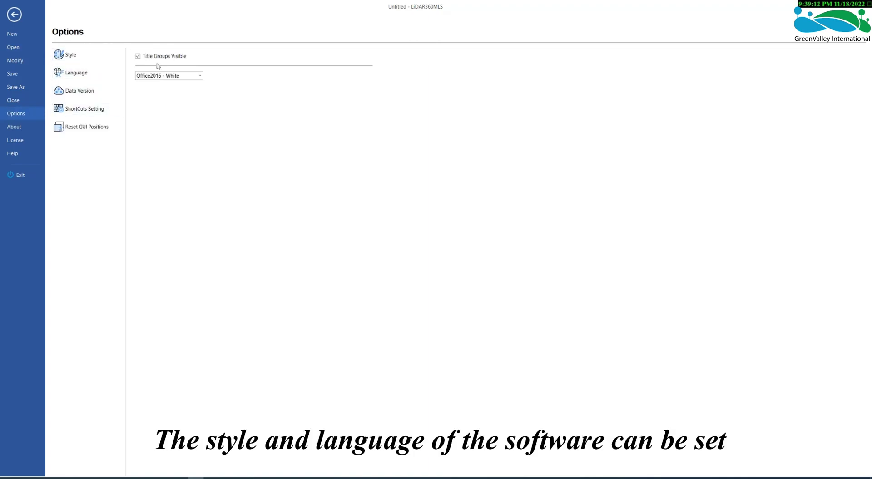
pyautogui.click(87, 79)
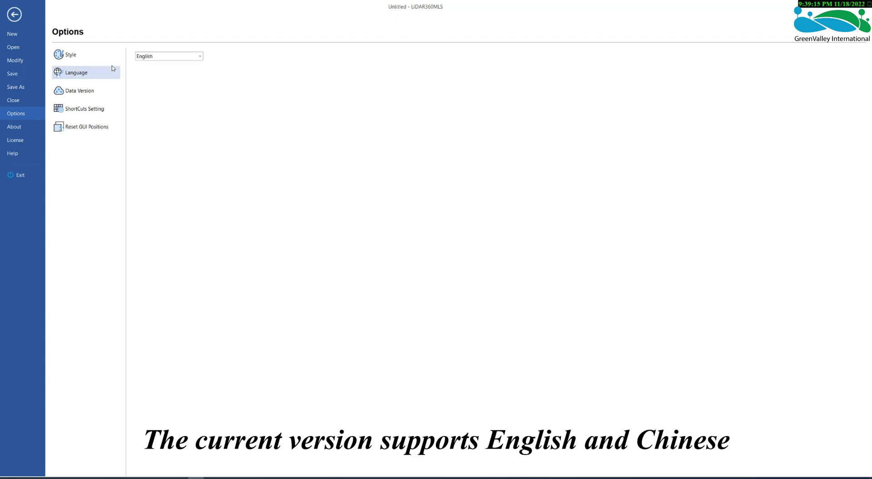
pyautogui.click(167, 57)
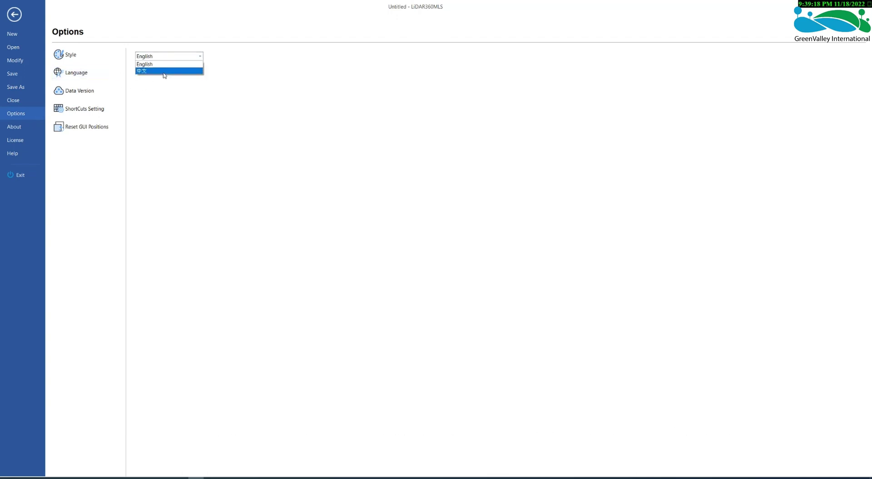
pyautogui.click(150, 119)
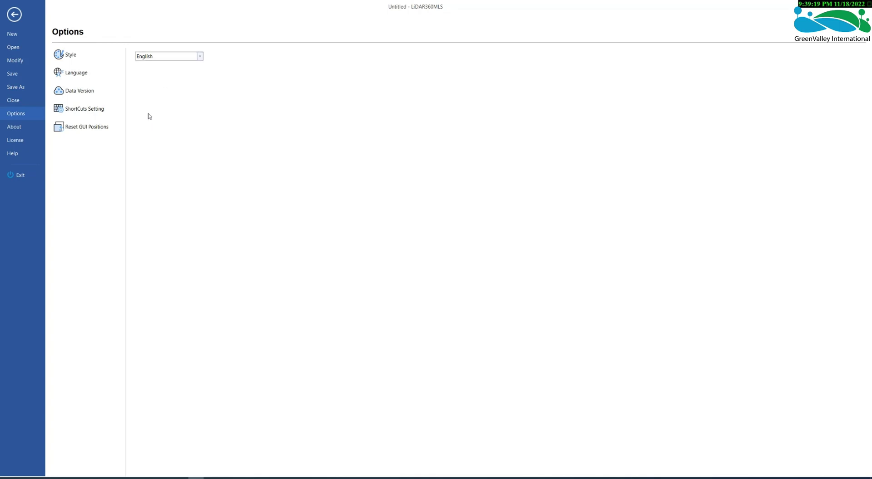
pyautogui.click(86, 94)
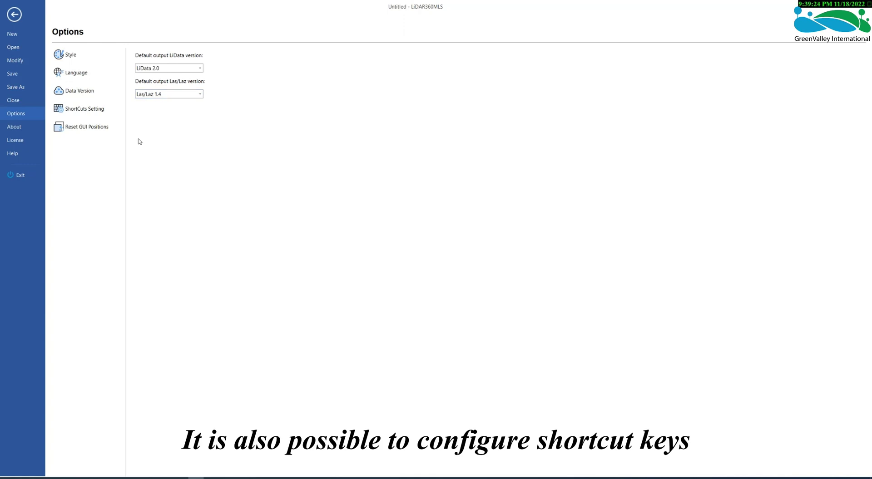
# Review the VectorMap, VectorEdit, Facade and SnapToolBar shortcut lists in ShortCuts Setting.
pyautogui.click(100, 110)
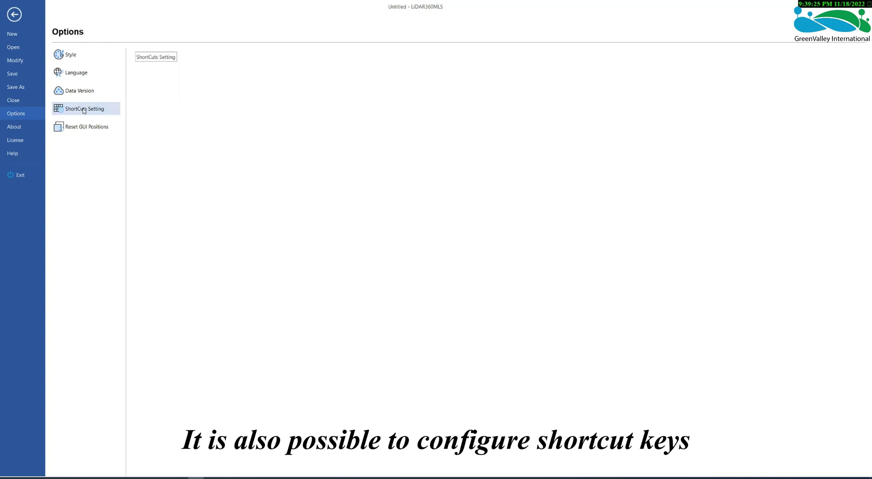
pyautogui.click(164, 58)
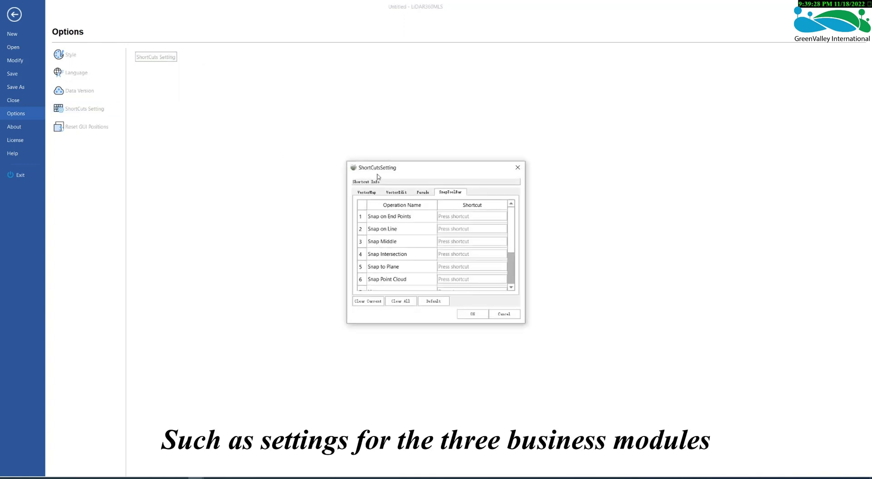
pyautogui.moveTo(377, 168); pyautogui.dragTo(239, 145)
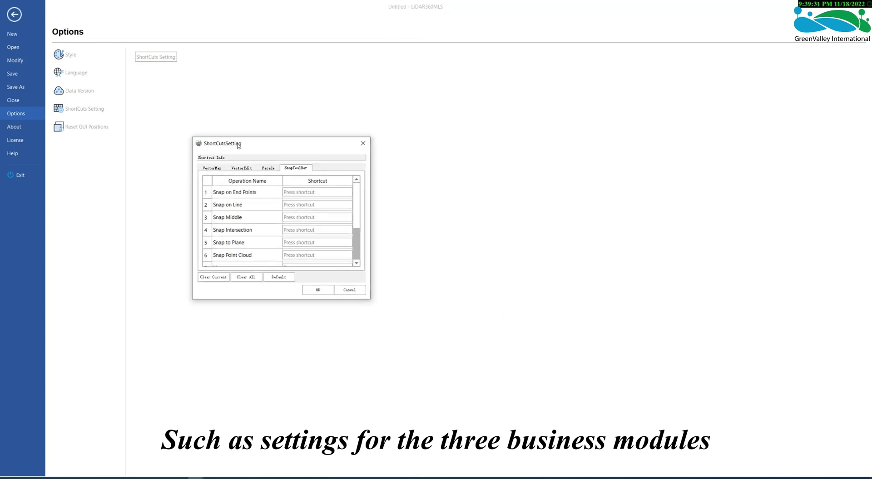
pyautogui.click(217, 169)
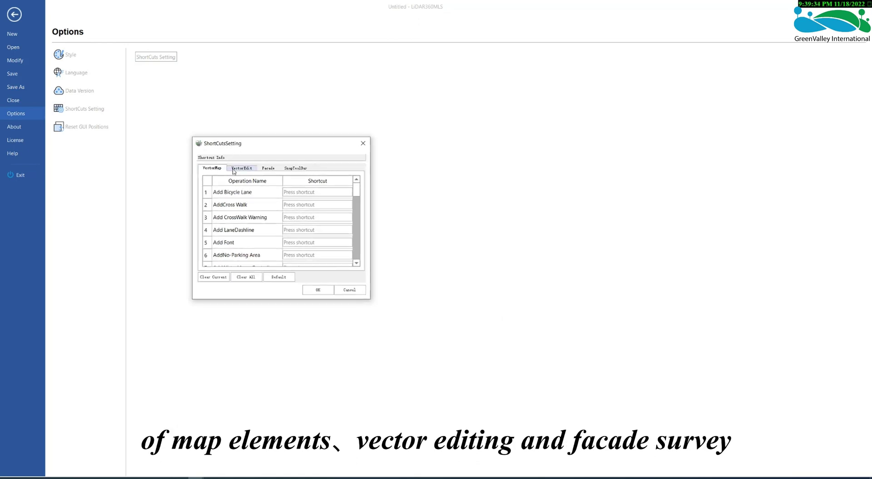
pyautogui.click(233, 169)
pyautogui.click(263, 169)
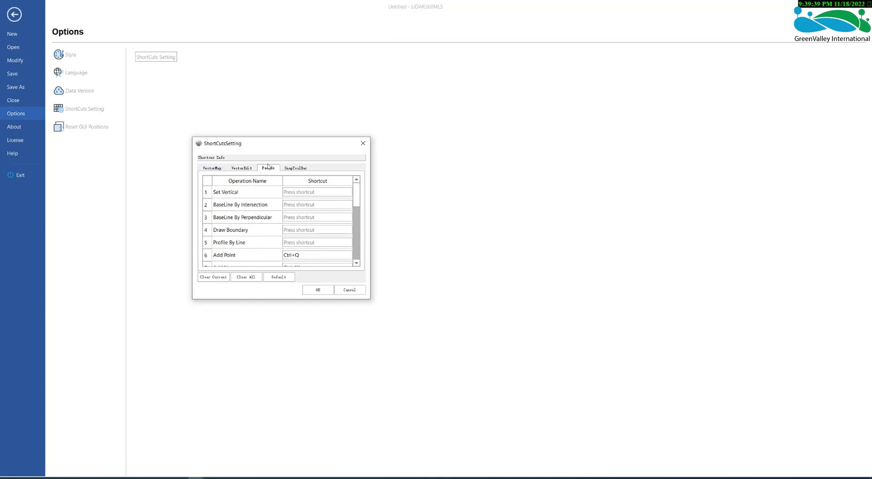
pyautogui.click(298, 170)
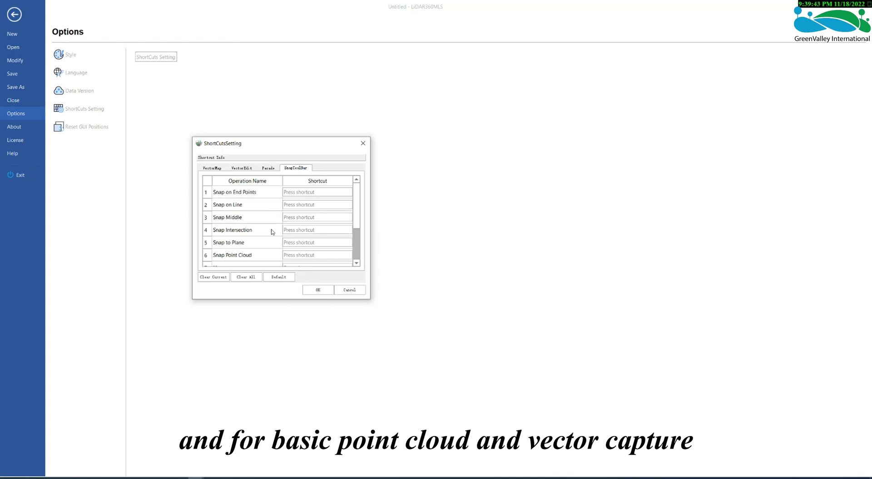
# Close the shortcut settings unchanged and view the Reset GUI Positions option.
pyautogui.click(363, 144)
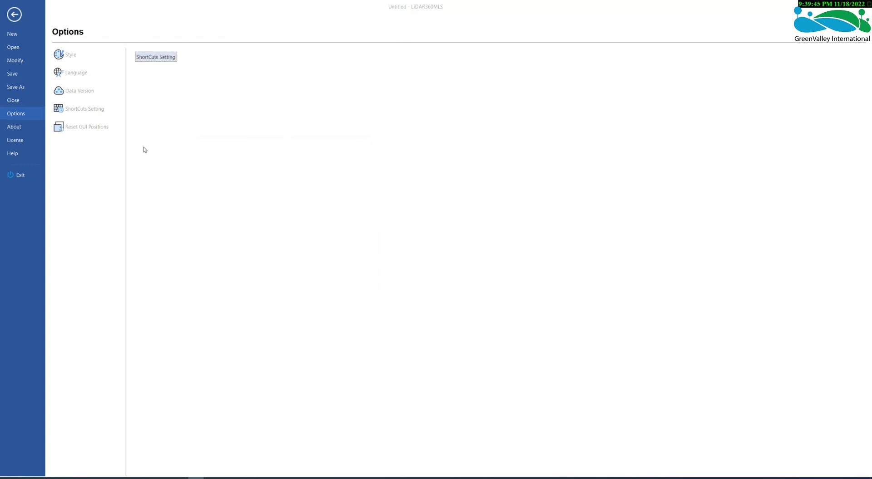
pyautogui.click(87, 131)
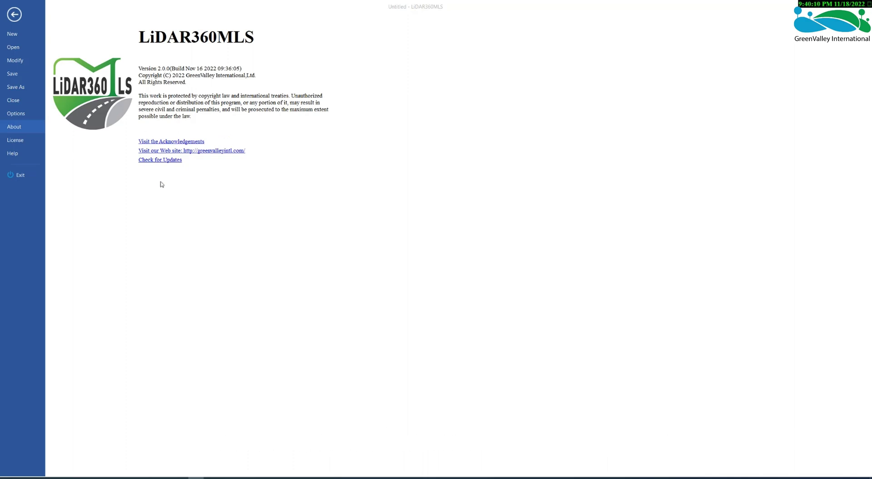
# Close the License Manager with its two activated keys and return to the File About page.
pyautogui.click(18, 140)
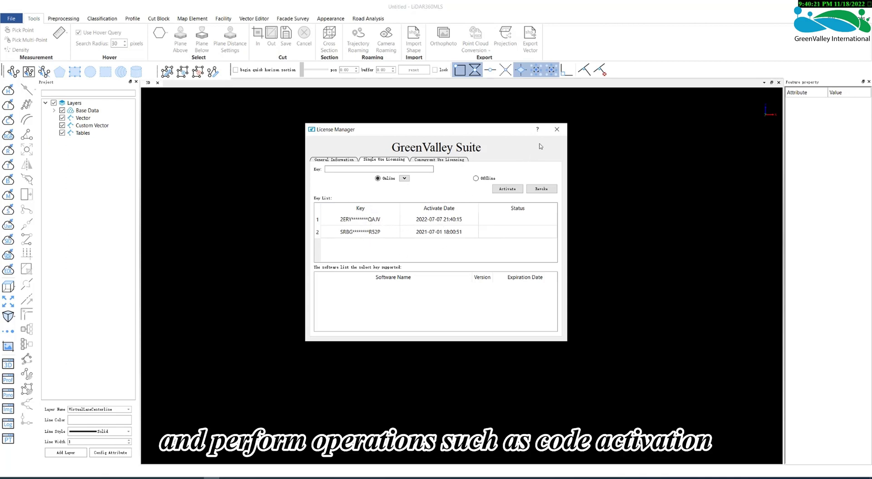
pyautogui.click(557, 130)
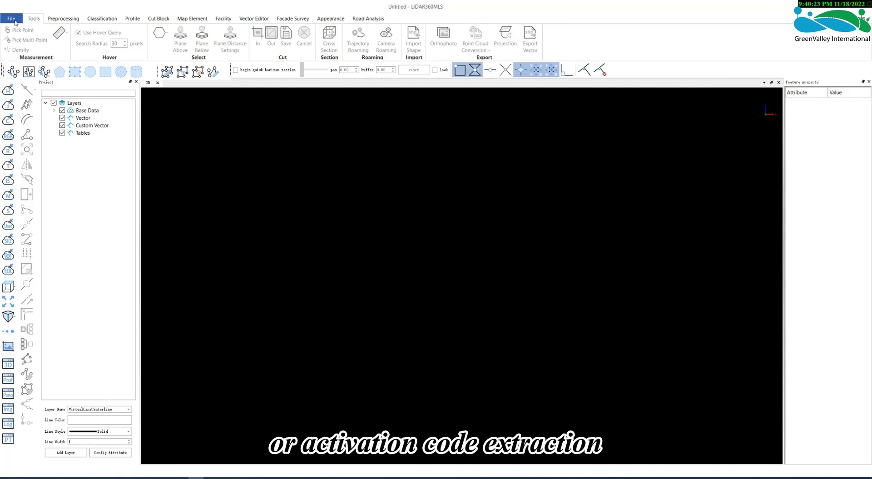
pyautogui.click(13, 19)
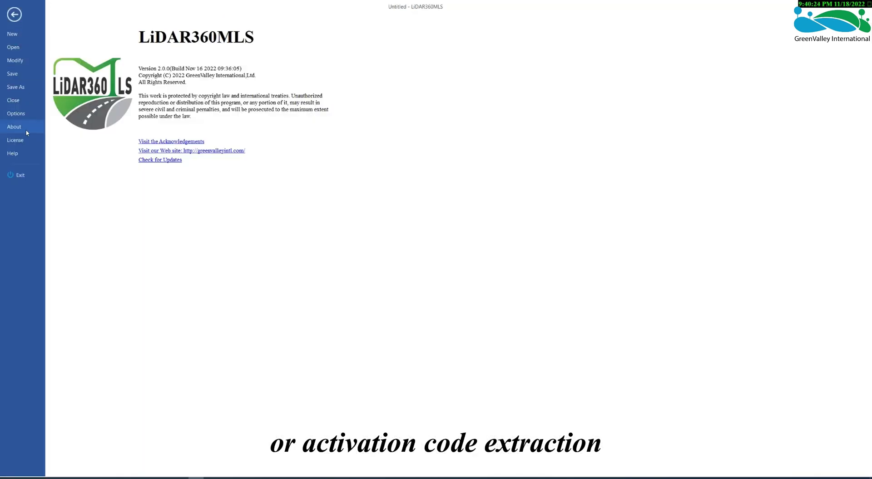
# Open LiDAR360MLS-UserGuide-EN.pdf and scroll to the Installation and License section on page 13.
pyautogui.click(18, 155)
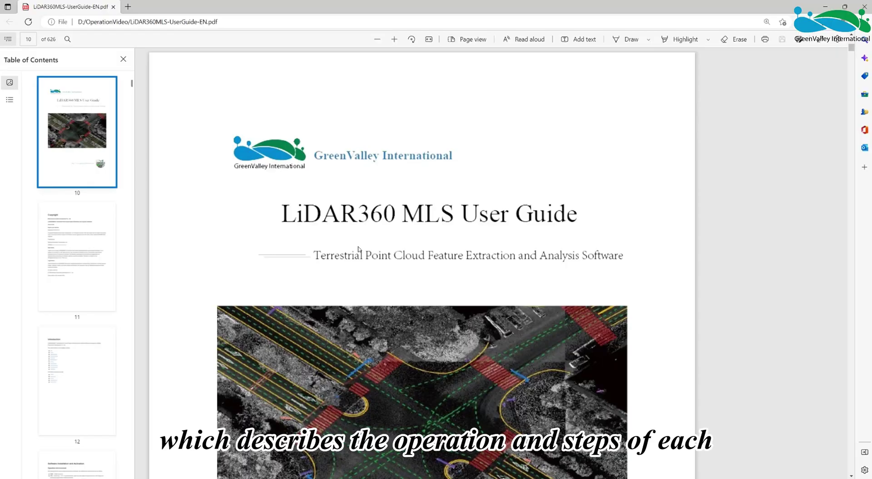
pyautogui.scroll(-10, 359, 254)
pyautogui.scroll(-15, 359, 254)
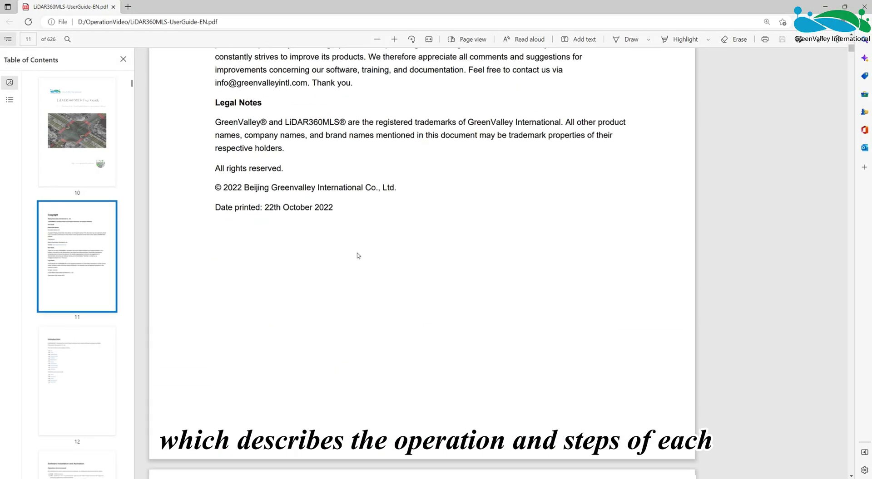
pyautogui.scroll(-15, 357, 257)
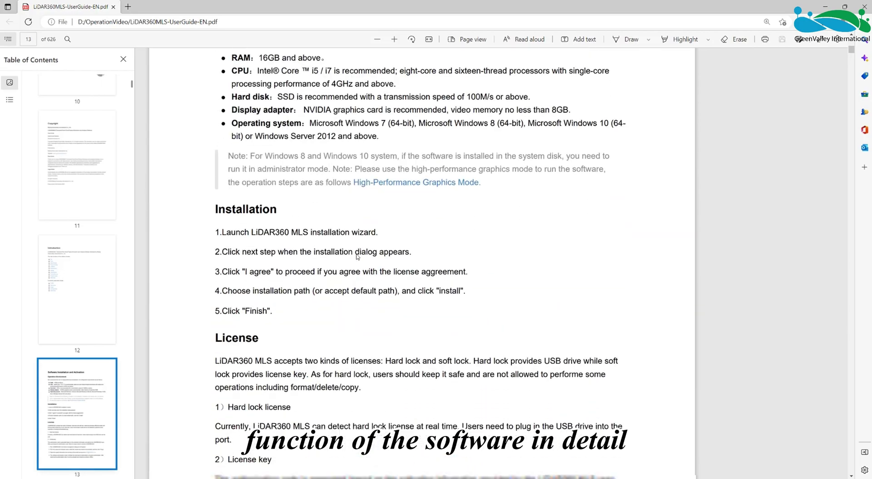
pyautogui.scroll(-5, 358, 257)
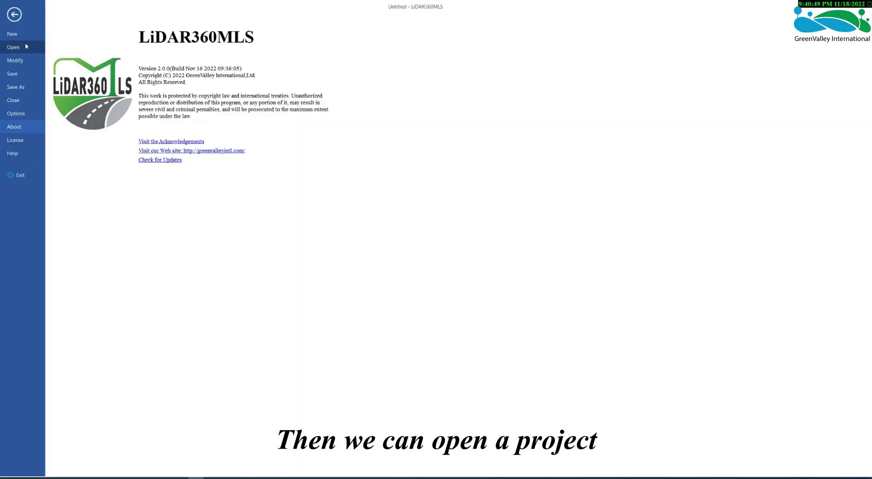
pyautogui.click(25, 45)
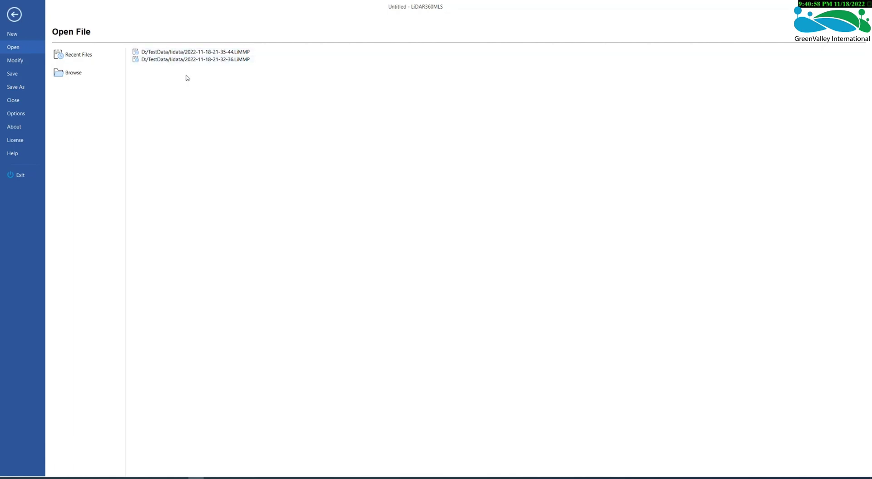
pyautogui.click(236, 51)
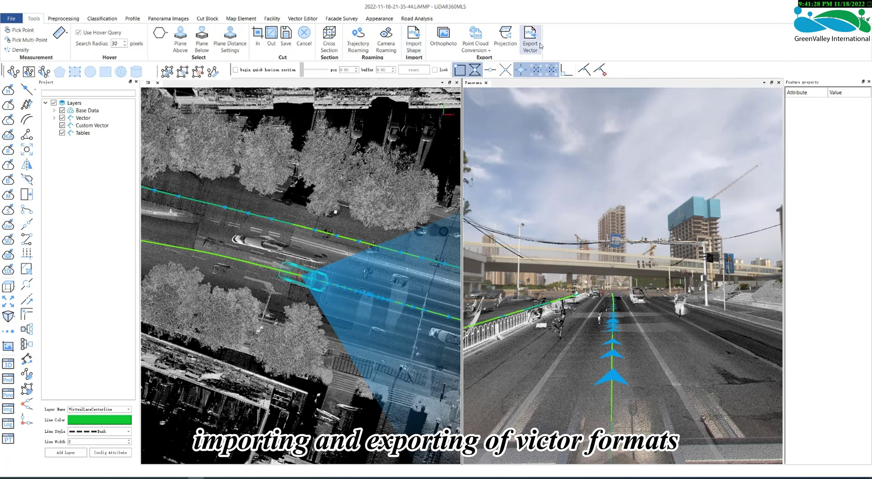
pyautogui.click(477, 45)
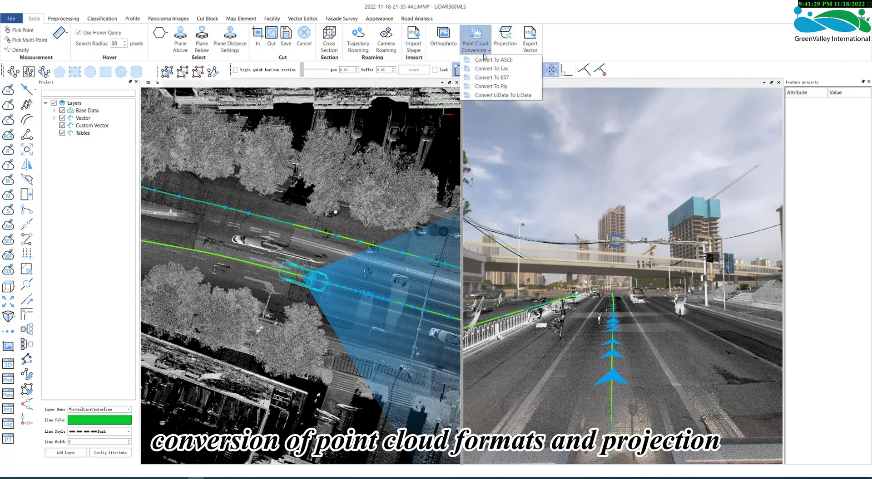
pyautogui.click(507, 45)
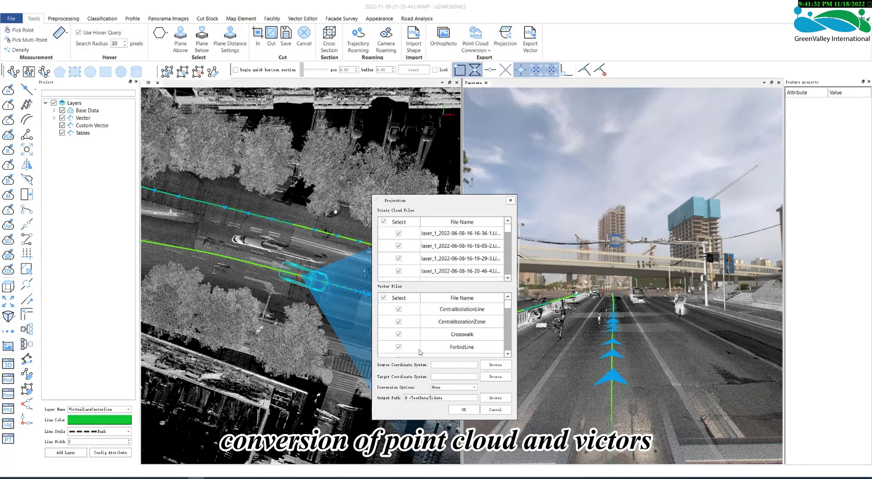
pyautogui.click(510, 200)
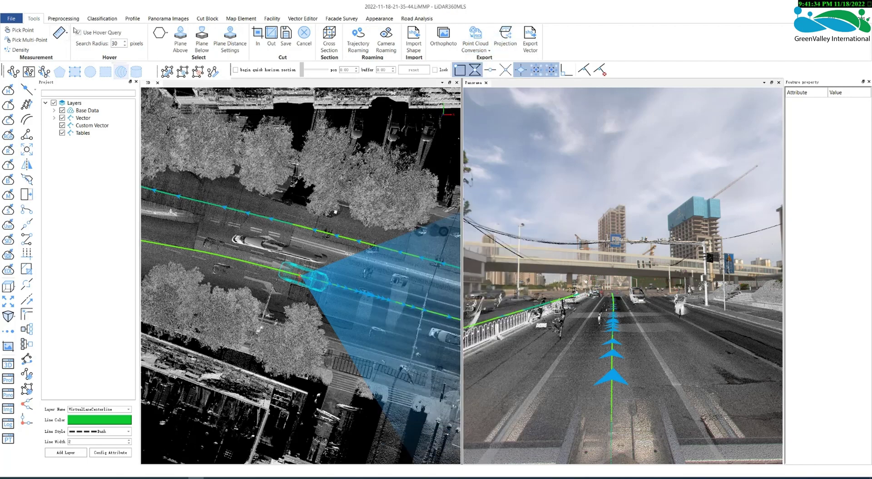
# Show the Preprocessing tools for segmentation, calibration, GCP and strip adjustment.
pyautogui.click(71, 20)
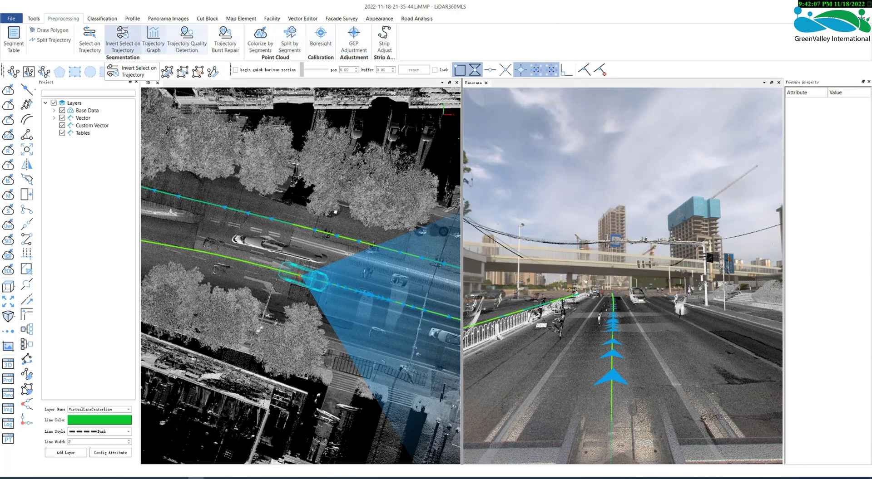
# Expand the Classify gallery to view ground, attribute, polygon, polyline and cluster-size classifiers.
pyautogui.click(108, 20)
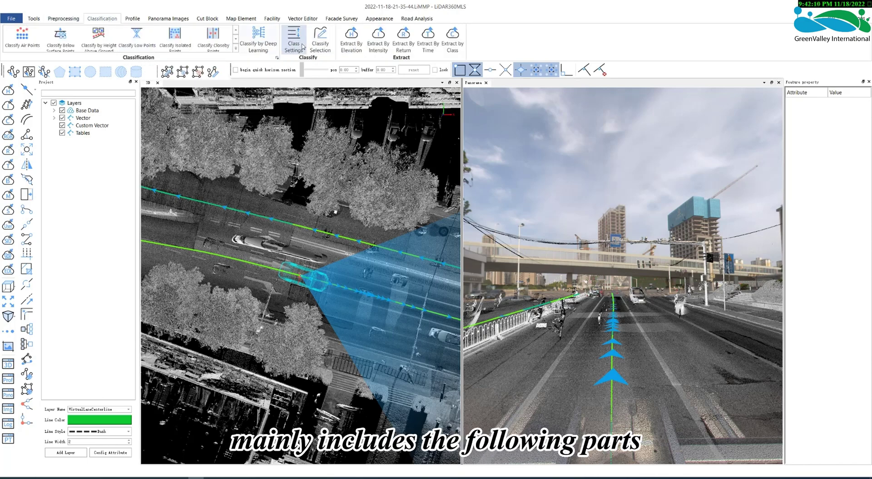
pyautogui.click(237, 50)
pyautogui.scroll(-1, 236, 53)
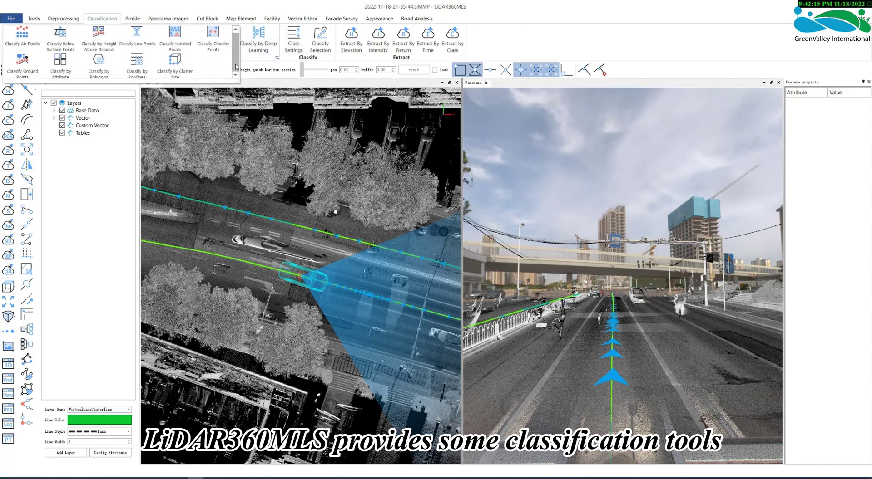
pyautogui.scroll(1, 236, 54)
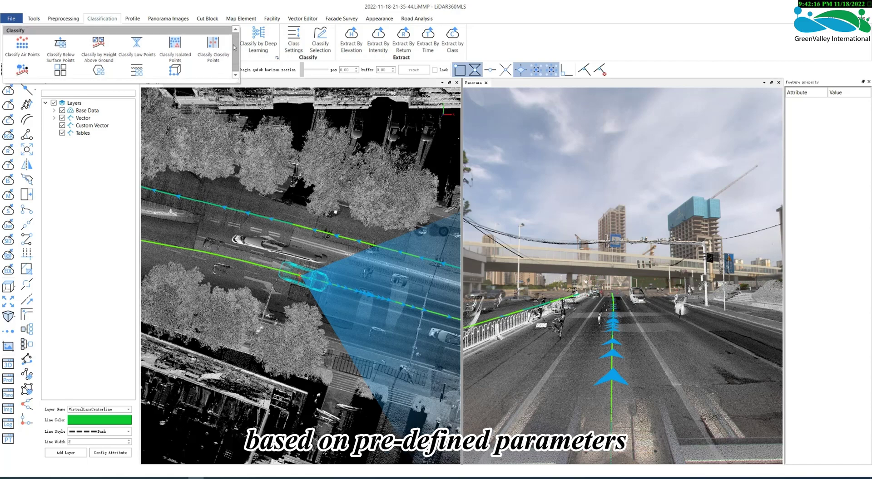
pyautogui.scroll(-1, 77, 64)
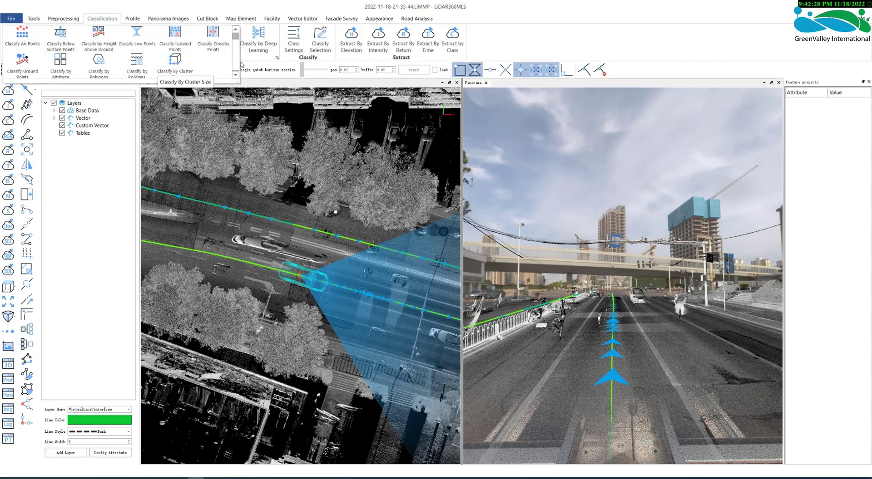
# Collapse the classifier list, then review Classify by Deep Learning options and its class mapping settings.
pyautogui.click(256, 59)
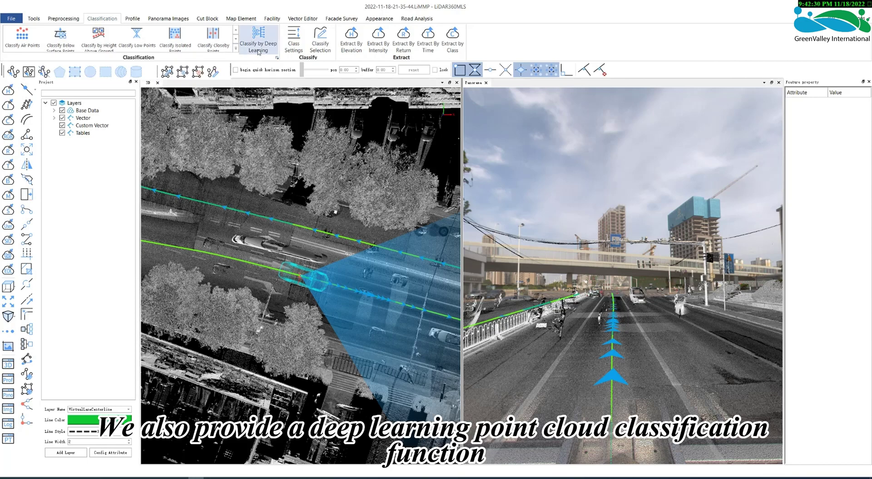
pyautogui.click(260, 47)
pyautogui.moveTo(403, 174); pyautogui.dragTo(304, 152)
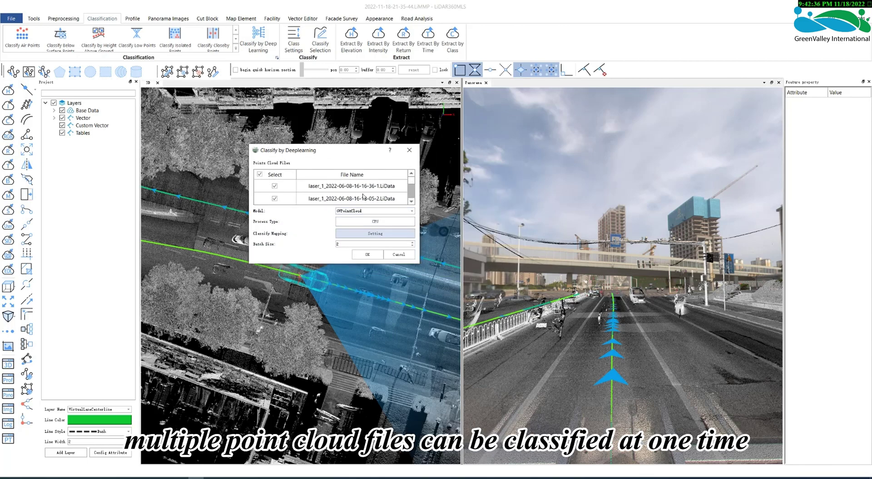
pyautogui.scroll(-2, 364, 196)
pyautogui.click(375, 233)
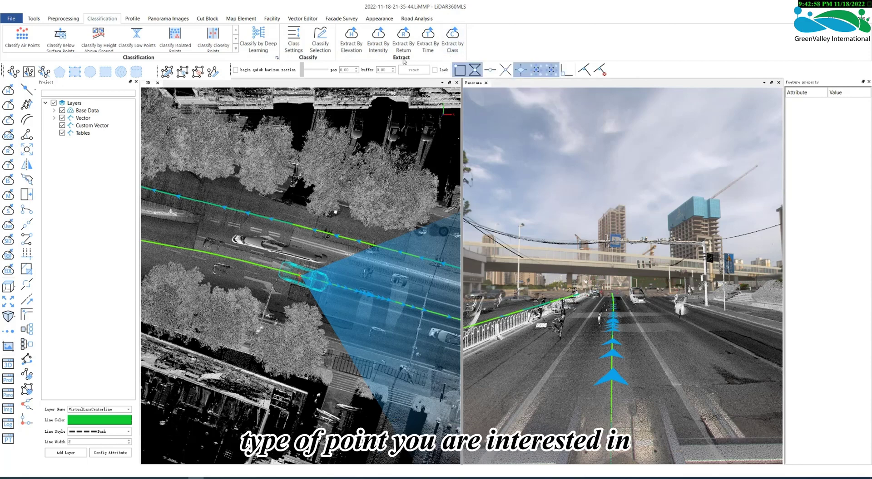
# Switch the ribbon to the Profile tab for cross-section cutting and measuring tools.
pyautogui.click(132, 18)
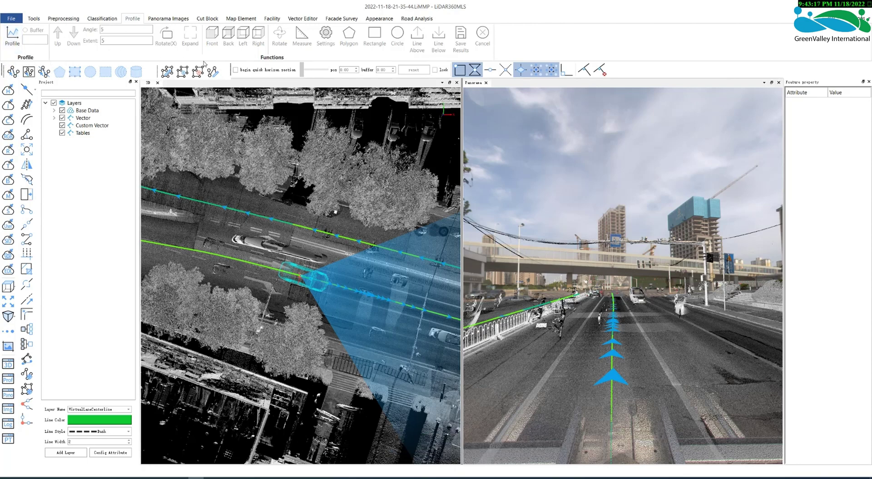
# On the Panorama Images tab, open the Calibration panel, widen it, then close it.
pyautogui.click(174, 20)
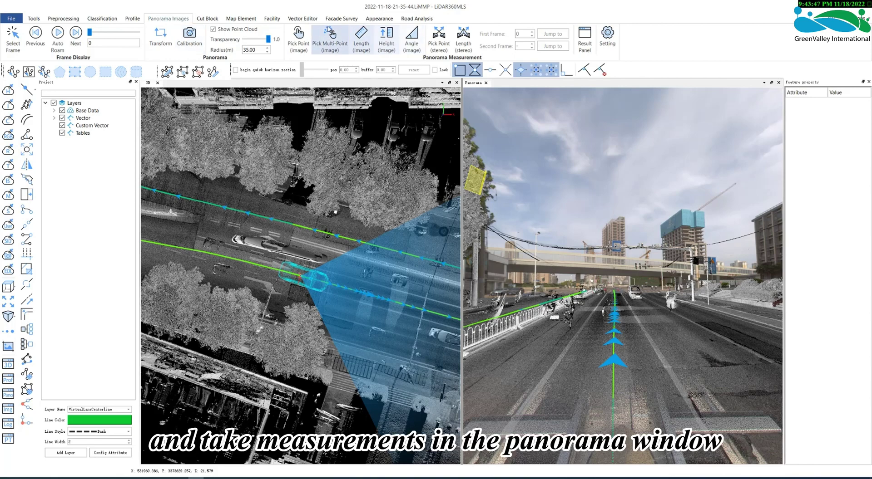
pyautogui.click(190, 43)
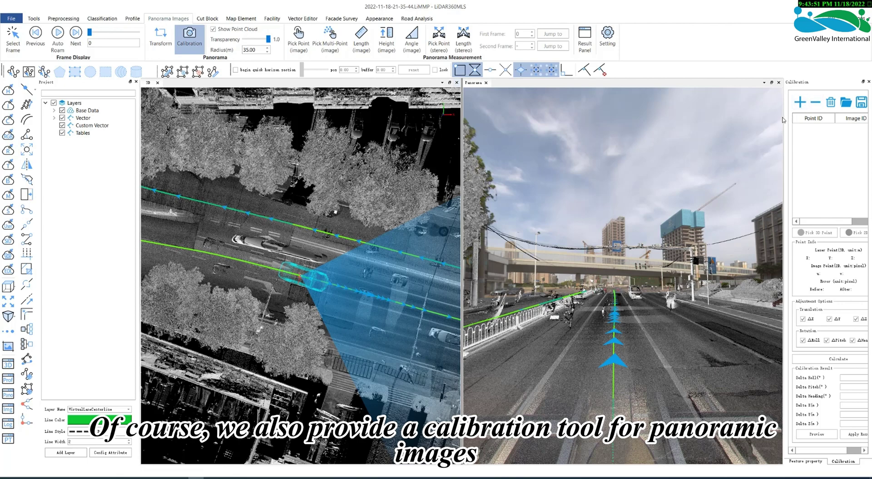
pyautogui.moveTo(784, 120); pyautogui.dragTo(652, 136)
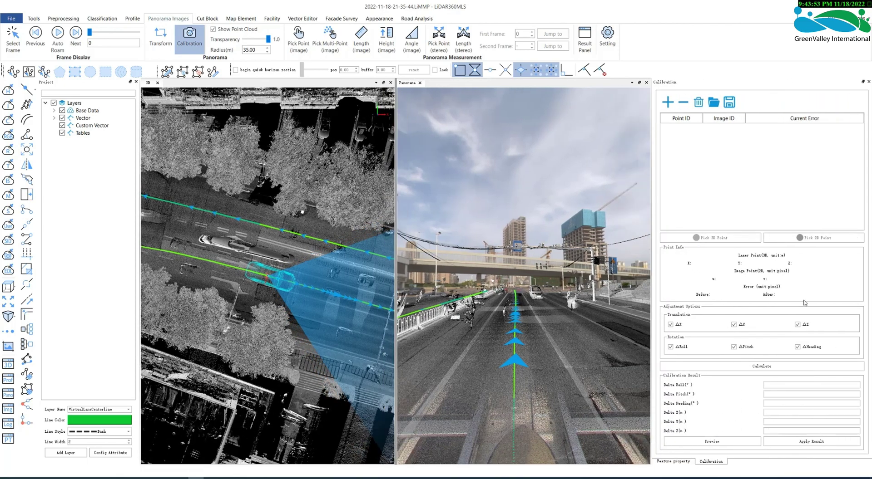
pyautogui.click(868, 82)
# Switch the ribbon to the Cut Block tab.
pyautogui.click(208, 19)
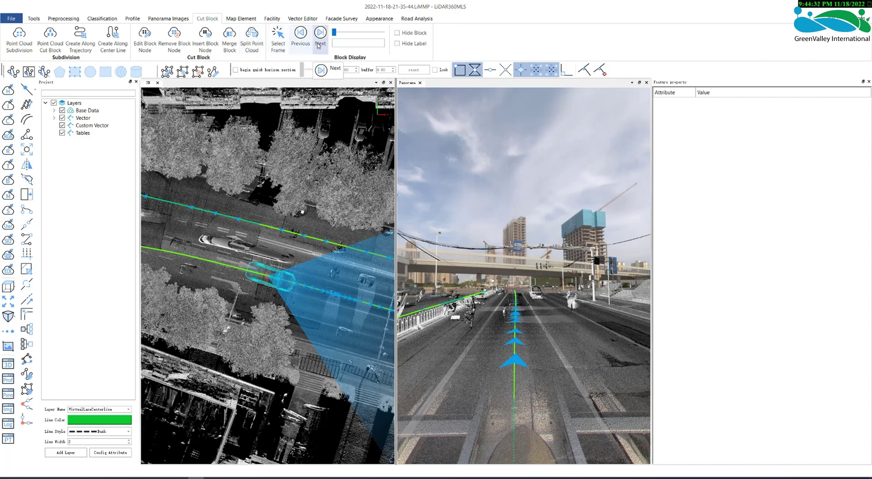
# Compare the Map Element and Facility tabs, then point out the virtual lane centerline tool.
pyautogui.click(238, 19)
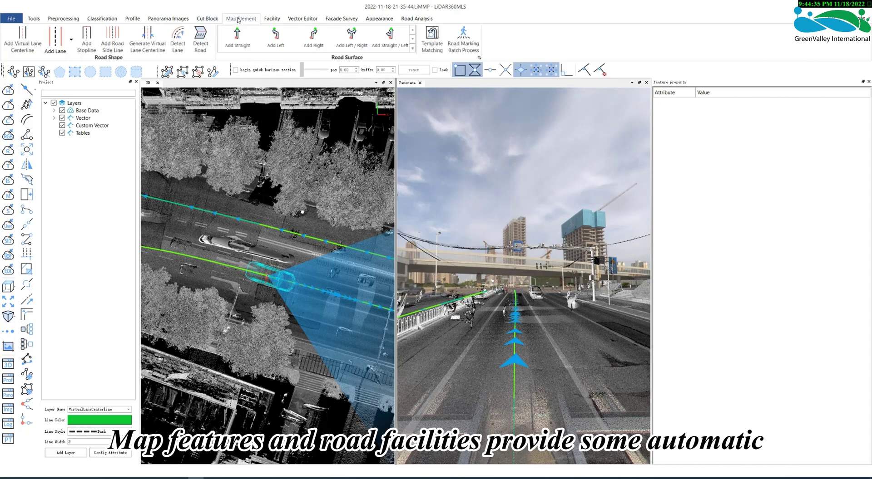
pyautogui.click(268, 20)
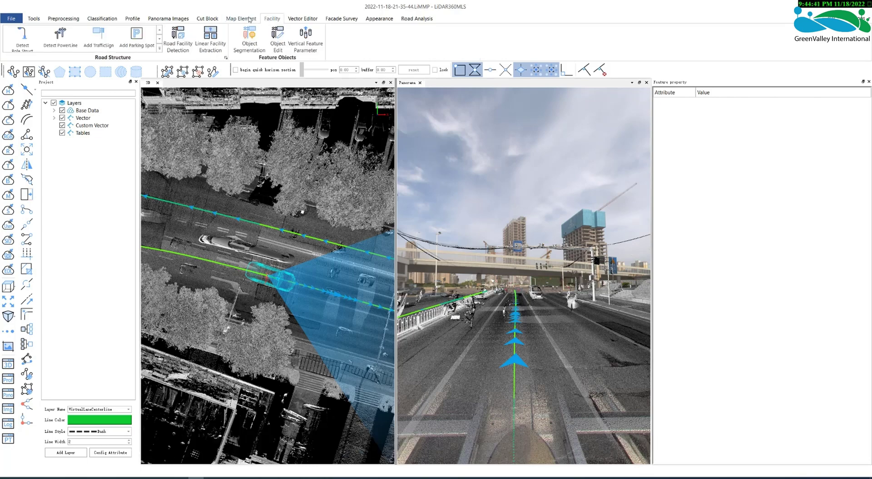
pyautogui.click(249, 19)
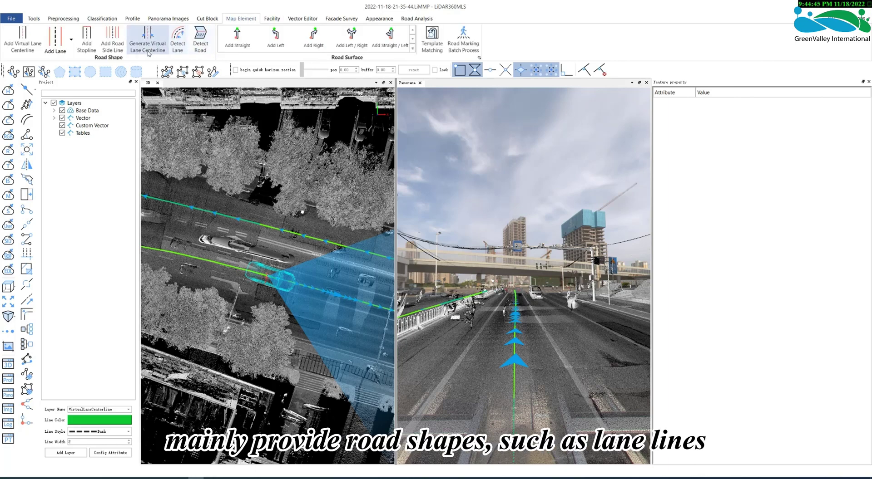
pyautogui.click(23, 39)
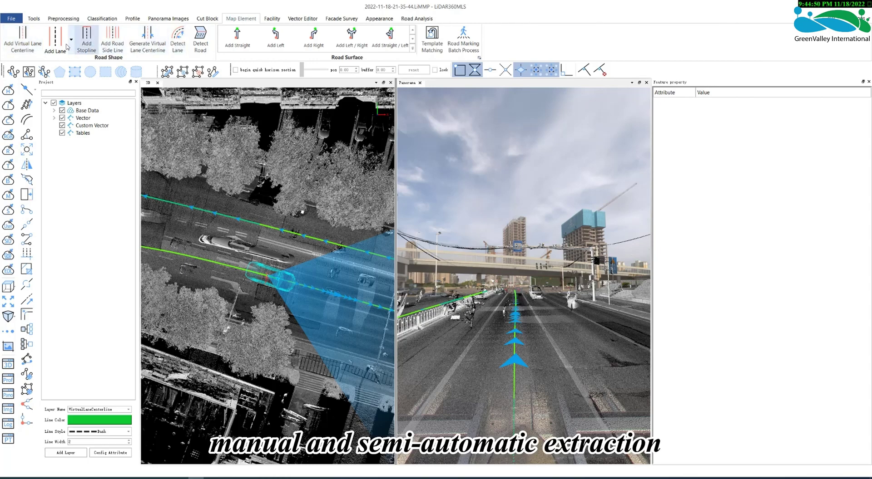
# Browse the full Road Surface marking gallery, then bring up the Facility tab.
pyautogui.click(413, 49)
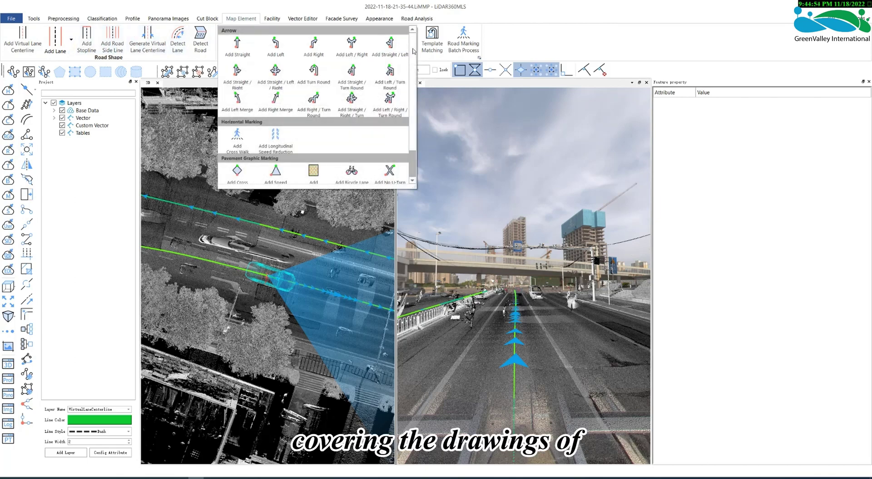
pyautogui.moveTo(413, 51); pyautogui.dragTo(418, 81)
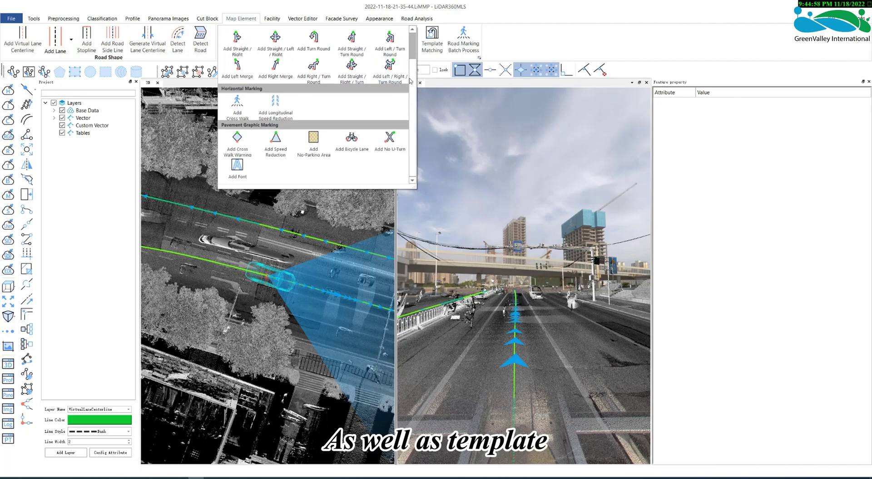
pyautogui.click(426, 59)
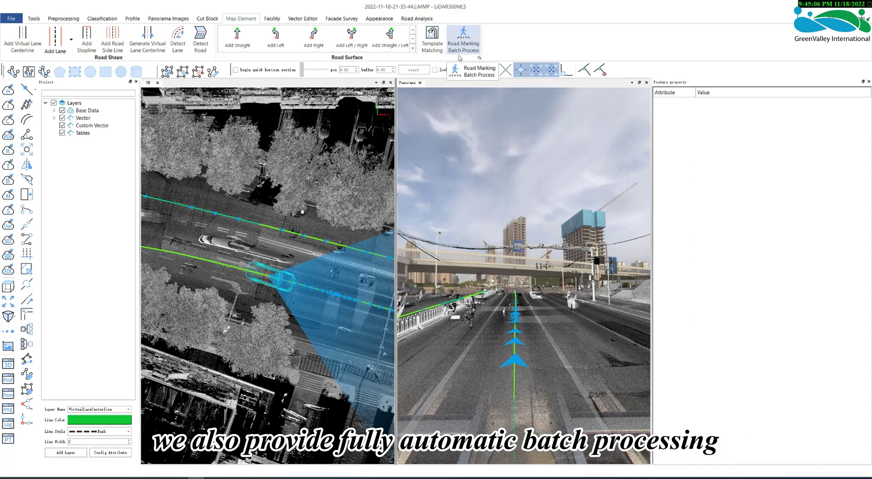
pyautogui.click(412, 49)
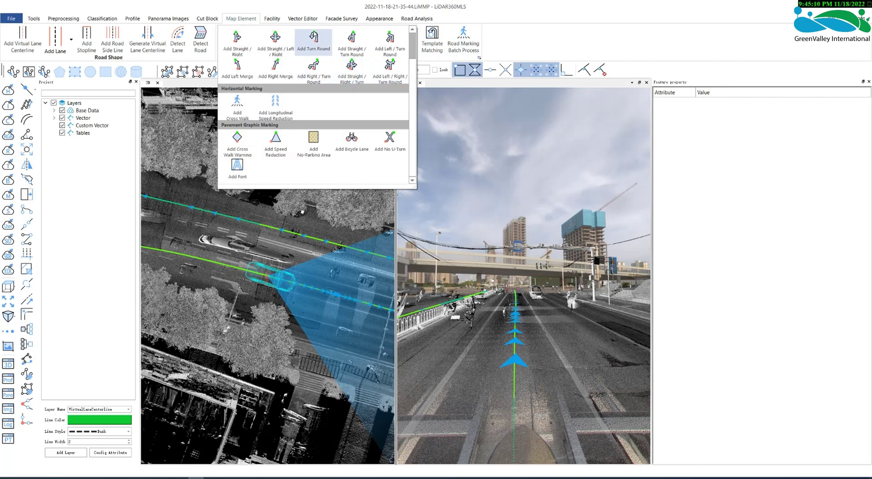
pyautogui.click(266, 20)
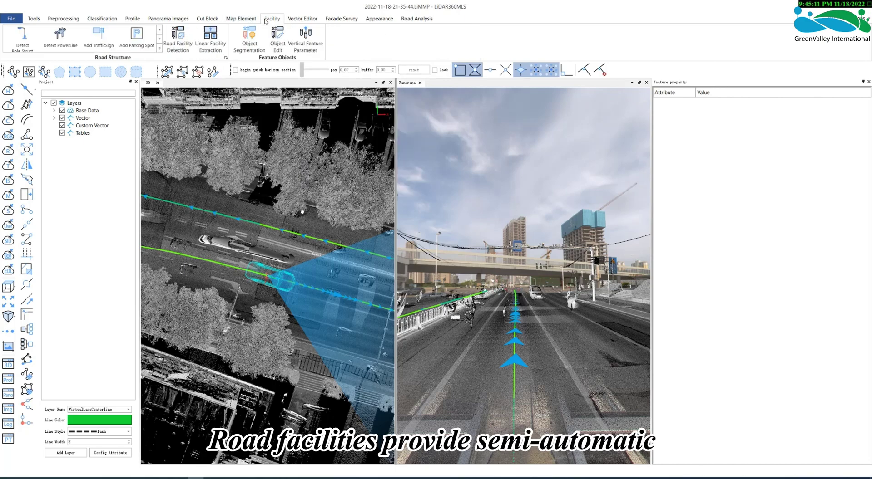
pyautogui.click(160, 48)
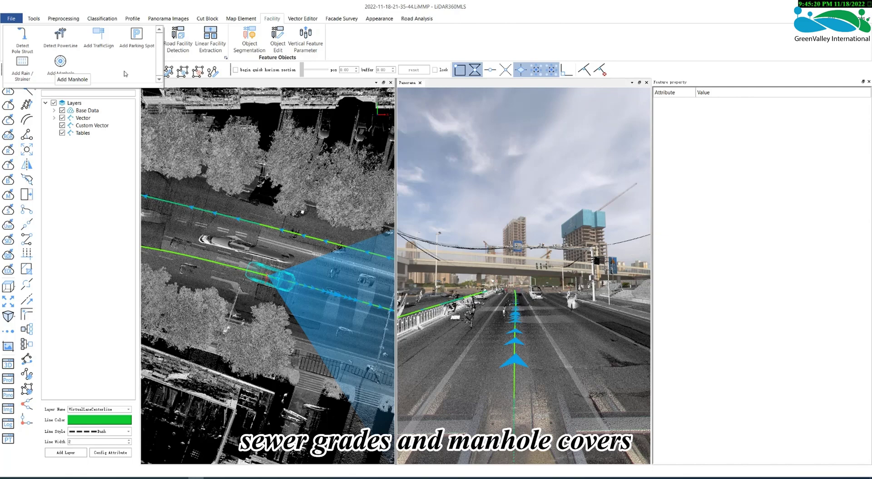
pyautogui.click(172, 64)
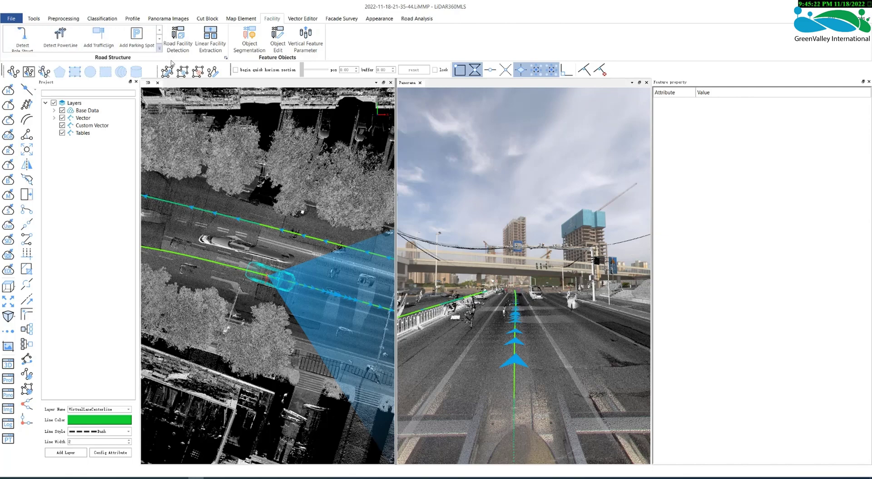
pyautogui.click(175, 44)
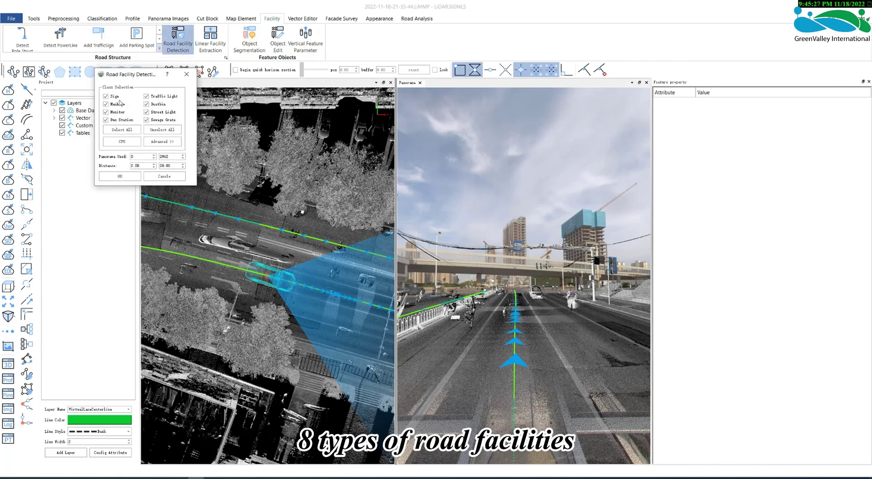
pyautogui.click(182, 77)
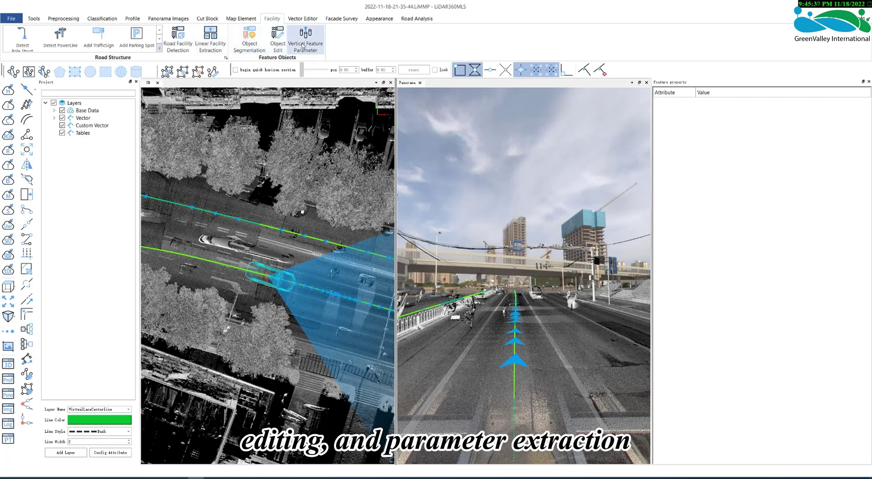
# Browse the full Element Editor gallery on Vector Editor, then bring up the Facade Survey tab.
pyautogui.click(302, 19)
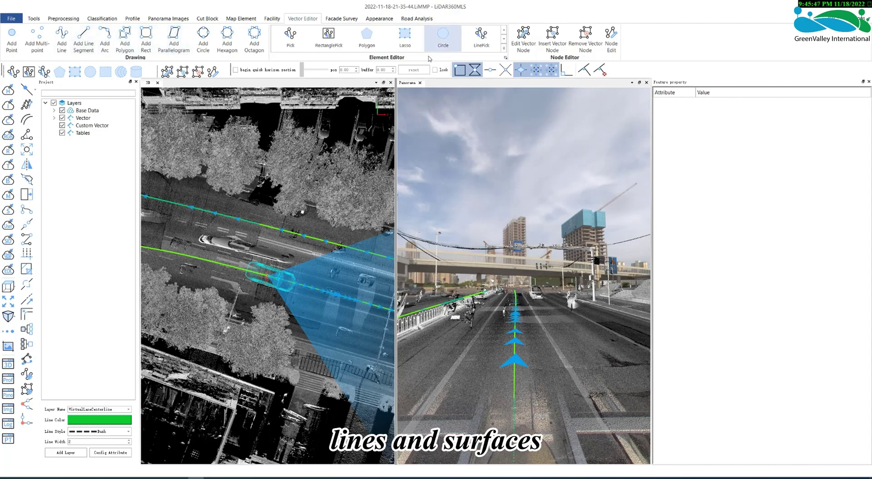
pyautogui.click(503, 49)
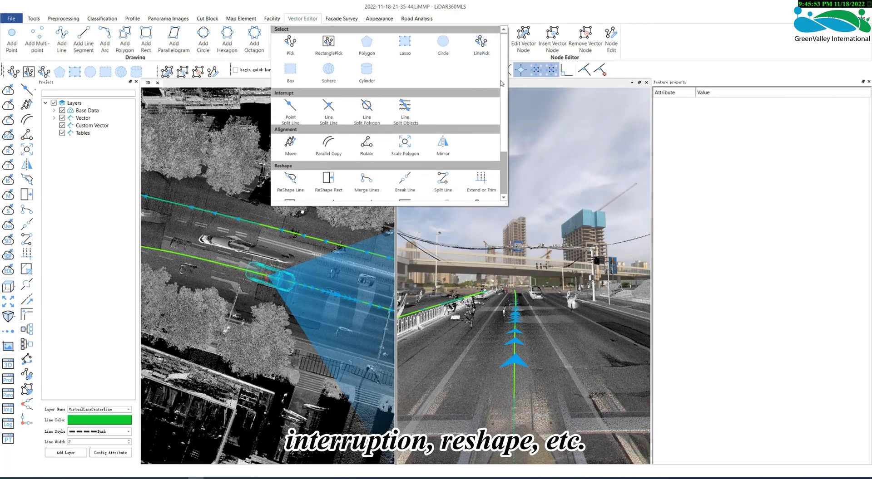
pyautogui.scroll(-3, 507, 133)
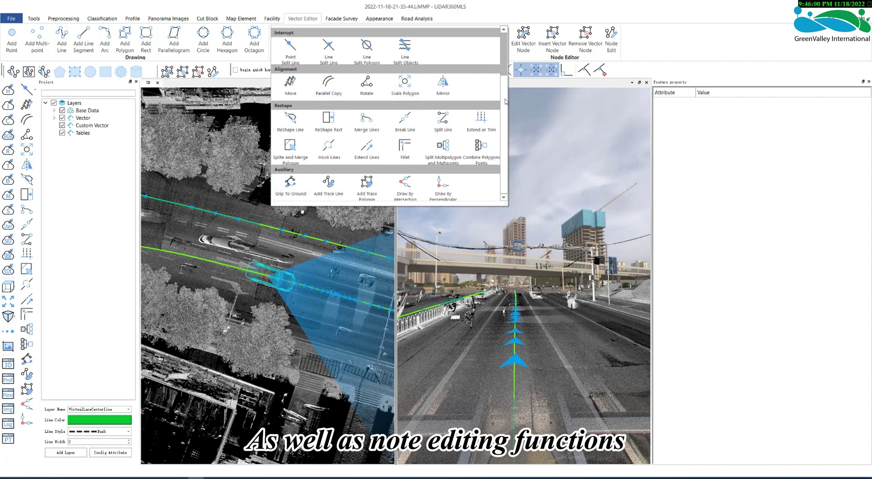
pyautogui.scroll(3, 504, 98)
pyautogui.click(627, 57)
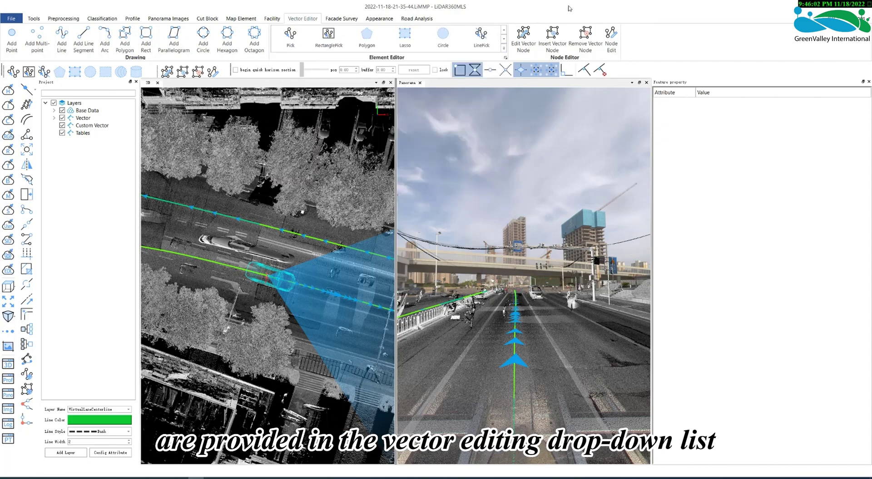
pyautogui.click(348, 19)
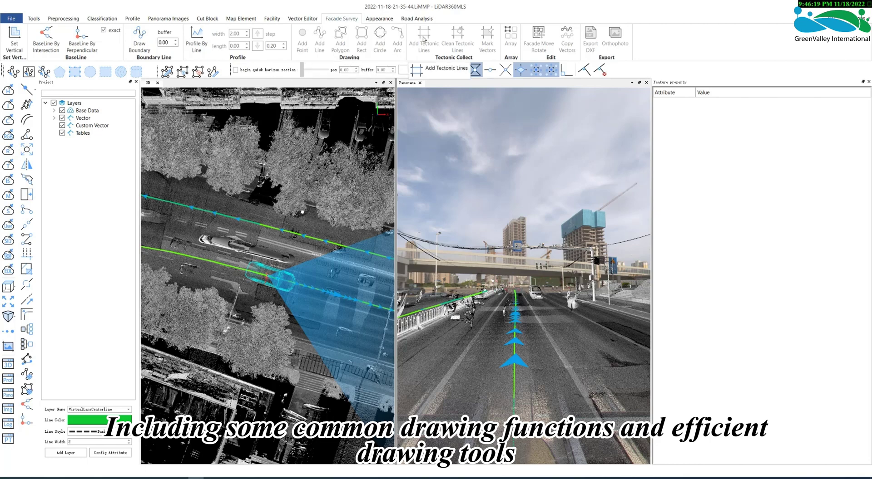
# Switch the ribbon to the Appearance tab.
pyautogui.click(383, 20)
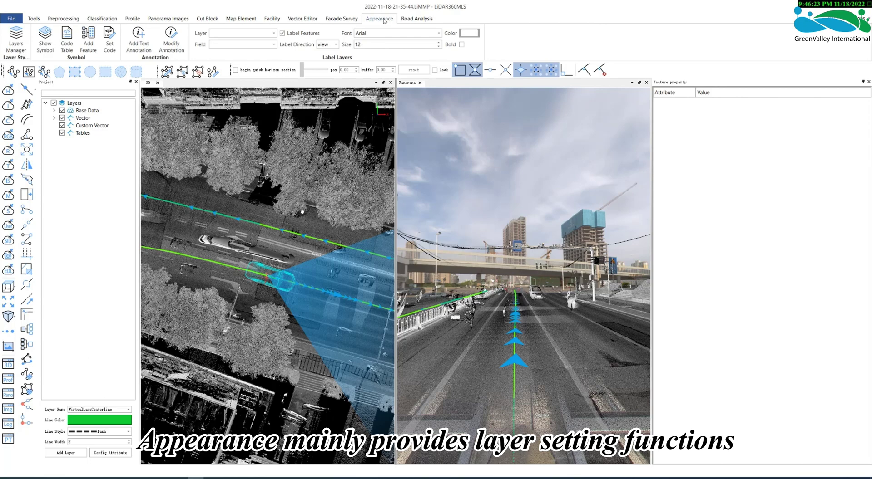
# Open the Layers Manager, then click trajectory points to move the panorama further along the road.
pyautogui.click(17, 42)
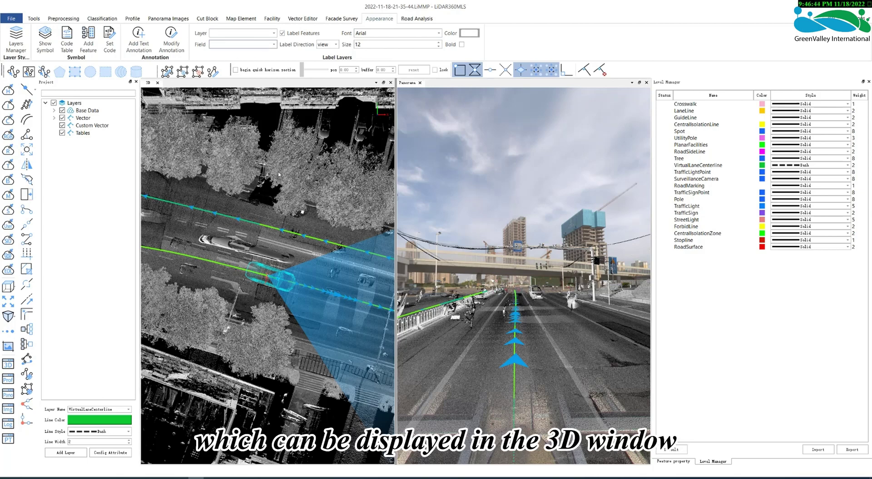
pyautogui.click(286, 223)
pyautogui.click(255, 234)
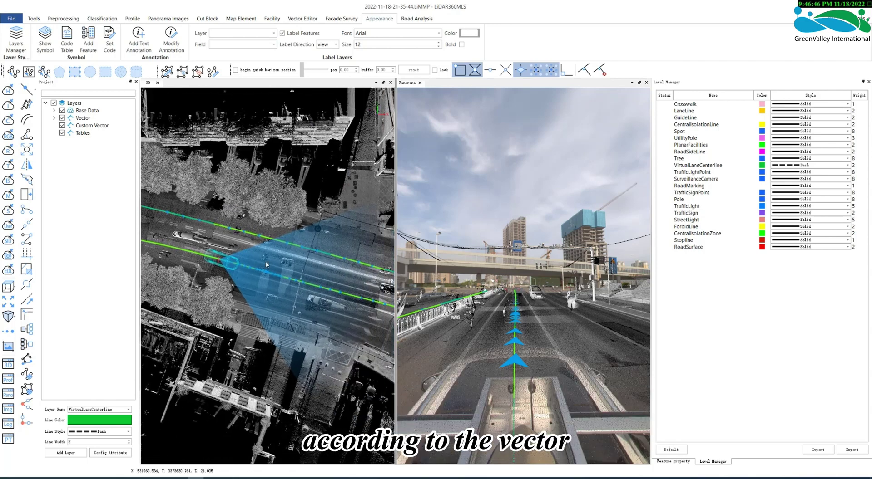
pyautogui.click(289, 294)
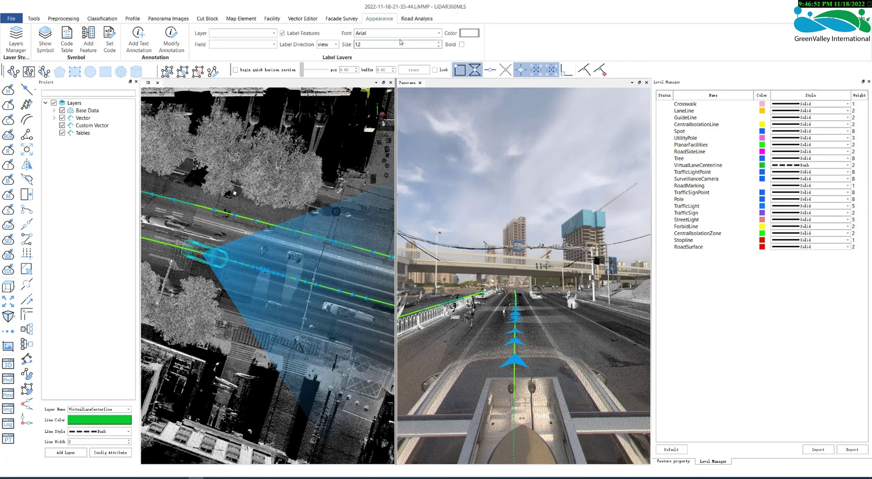
# Switch the ribbon to the Road Analysis tab.
pyautogui.click(410, 21)
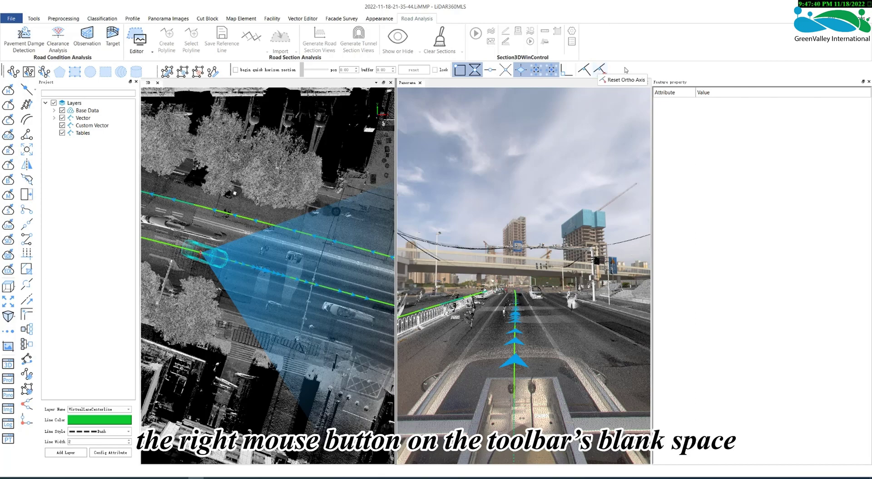
pyautogui.rightClick(636, 70)
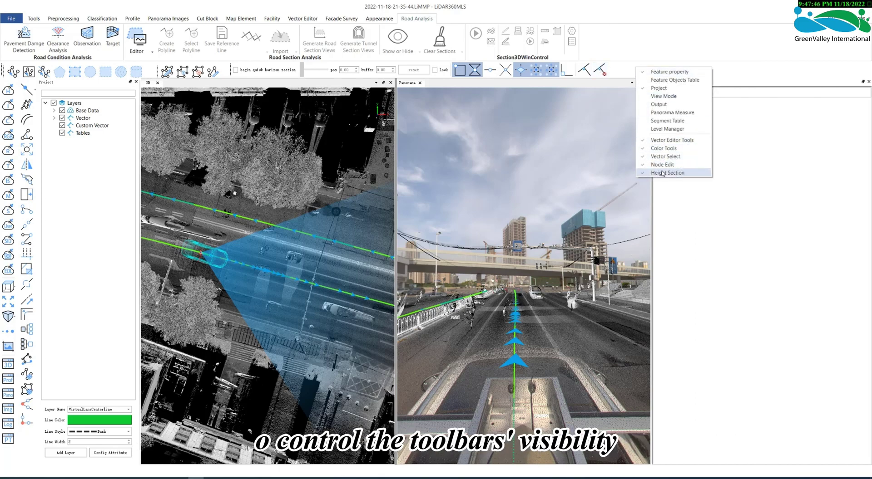
pyautogui.click(662, 140)
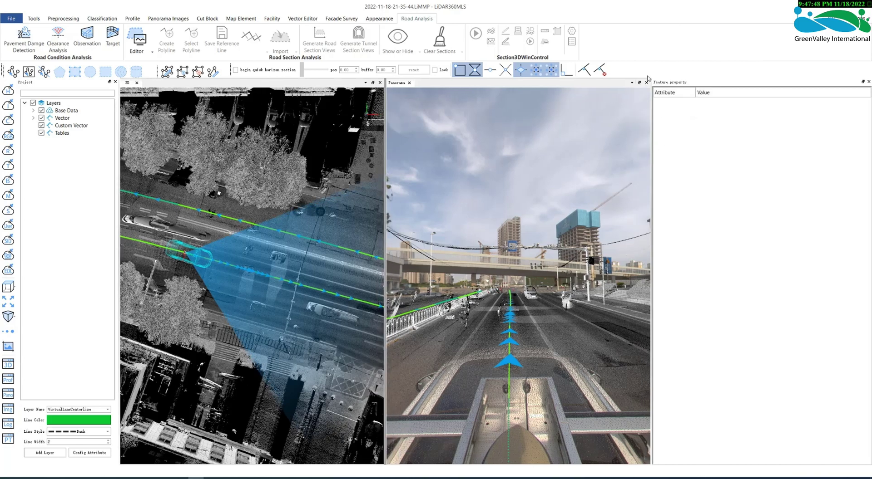
pyautogui.rightClick(655, 70)
pyautogui.click(677, 140)
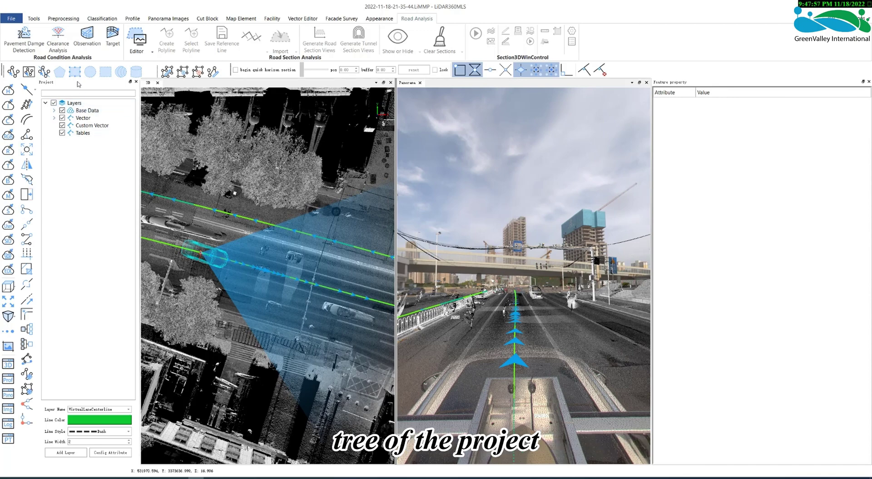
pyautogui.click(54, 111)
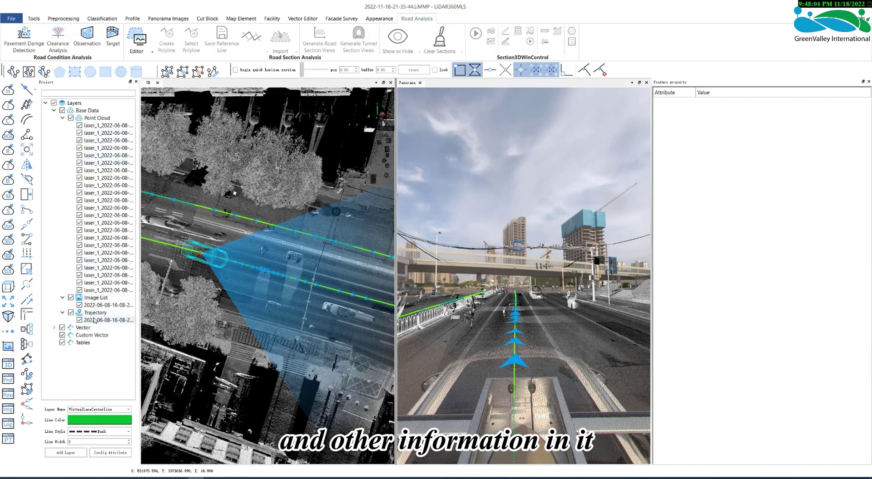
pyautogui.click(54, 328)
pyautogui.scroll(-5, 77, 325)
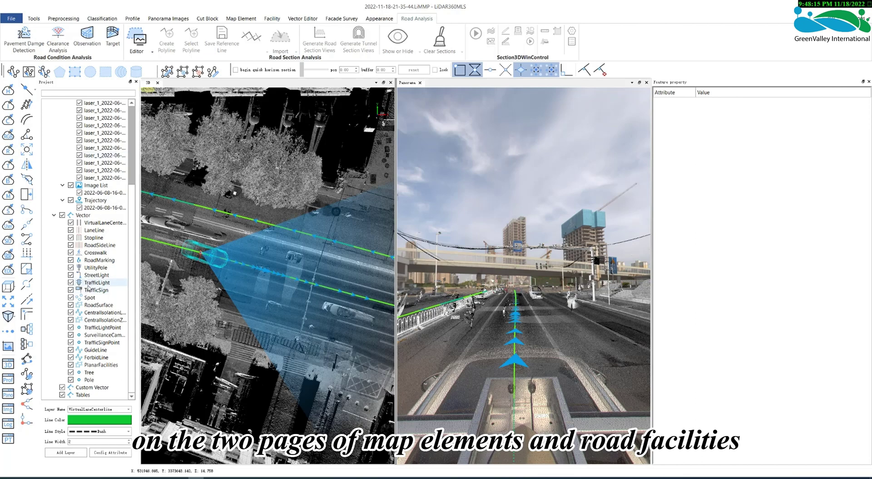
pyautogui.click(92, 388)
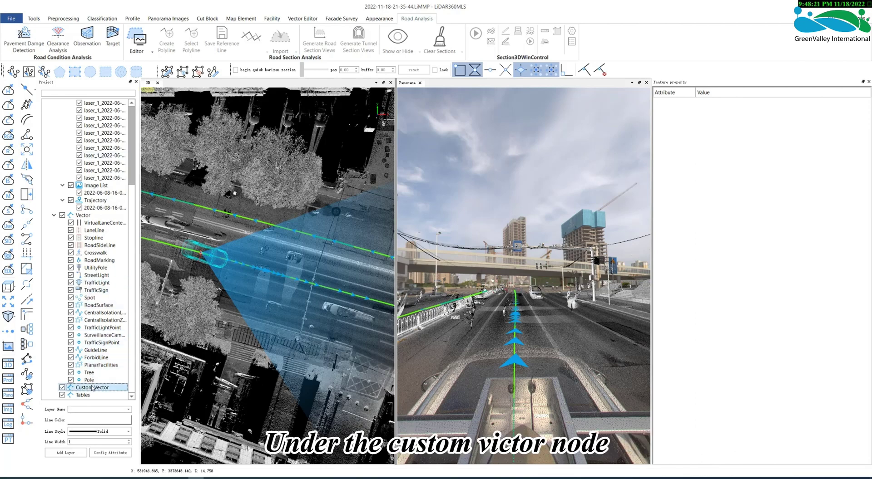
pyautogui.rightClick(92, 389)
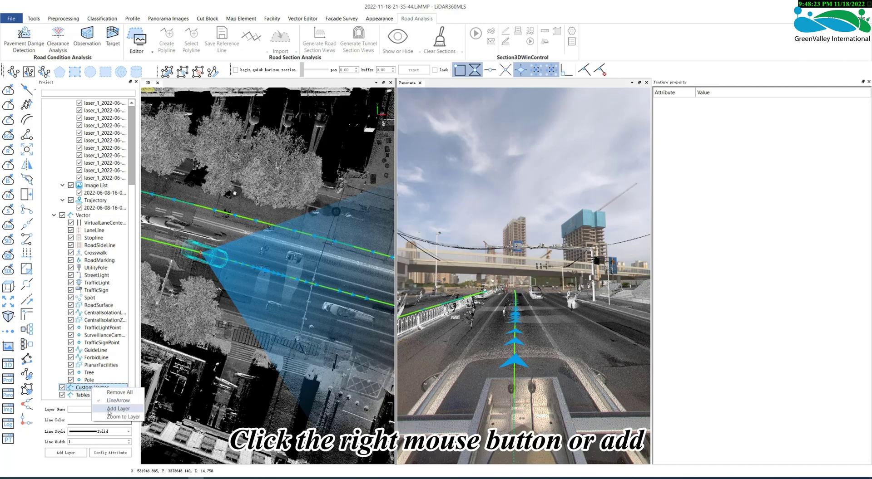
pyautogui.click(63, 460)
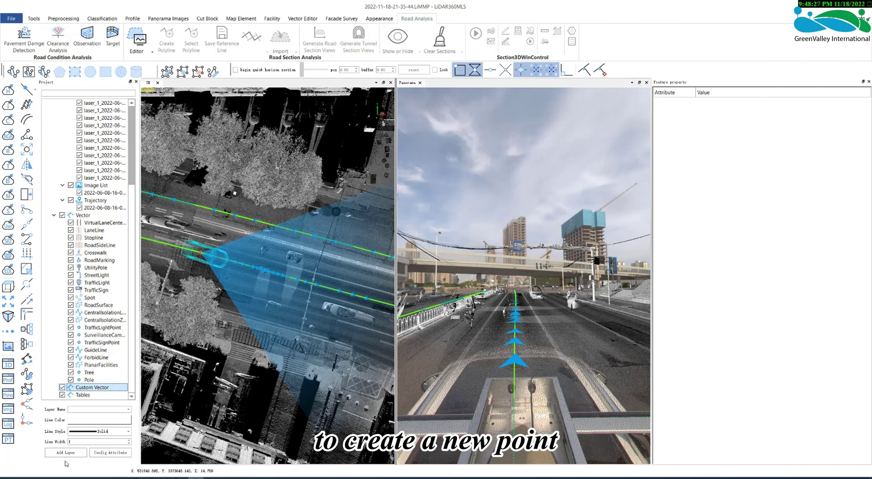
pyautogui.click(91, 396)
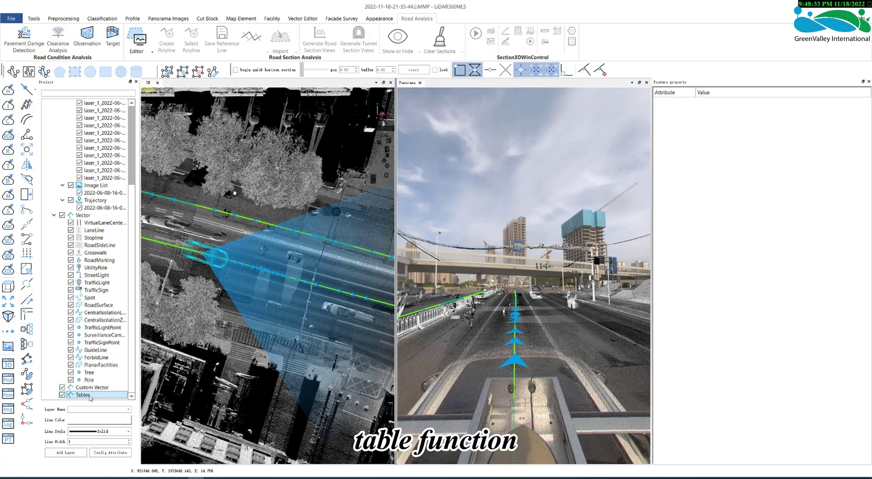
pyautogui.rightClick(90, 397)
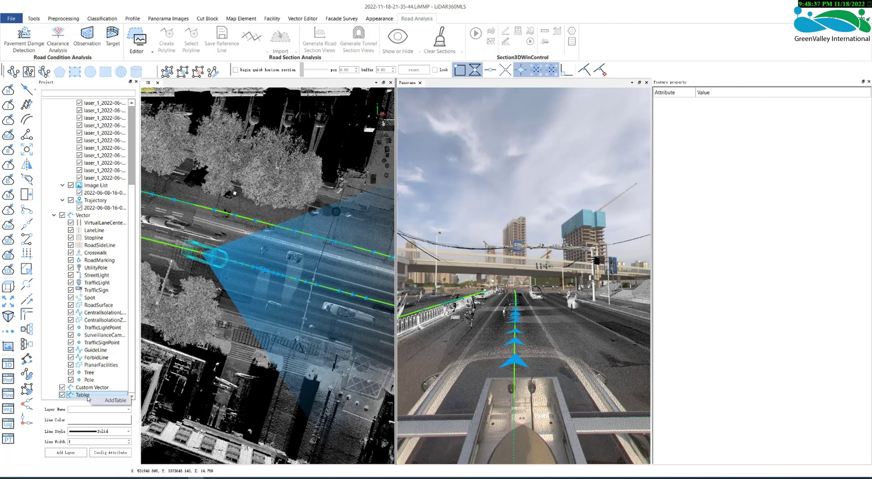
pyautogui.click(83, 398)
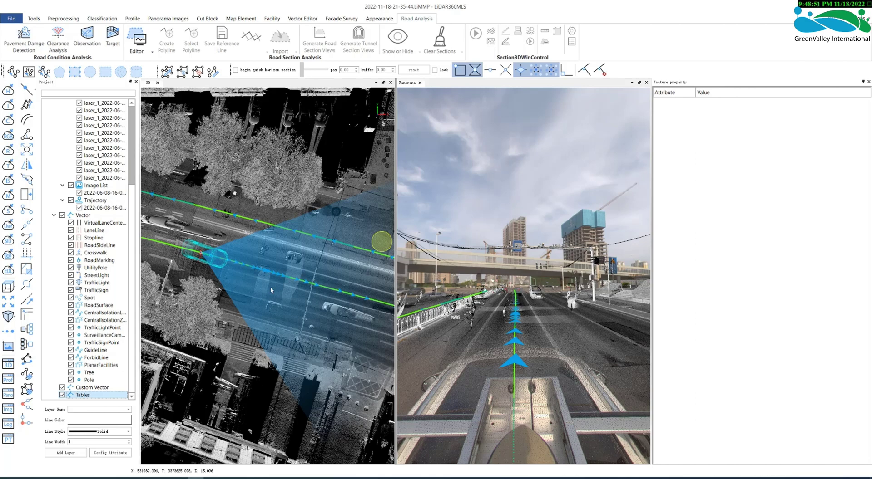
# Show the Output log panel from the Log icon in the left toolbar.
pyautogui.click(8, 426)
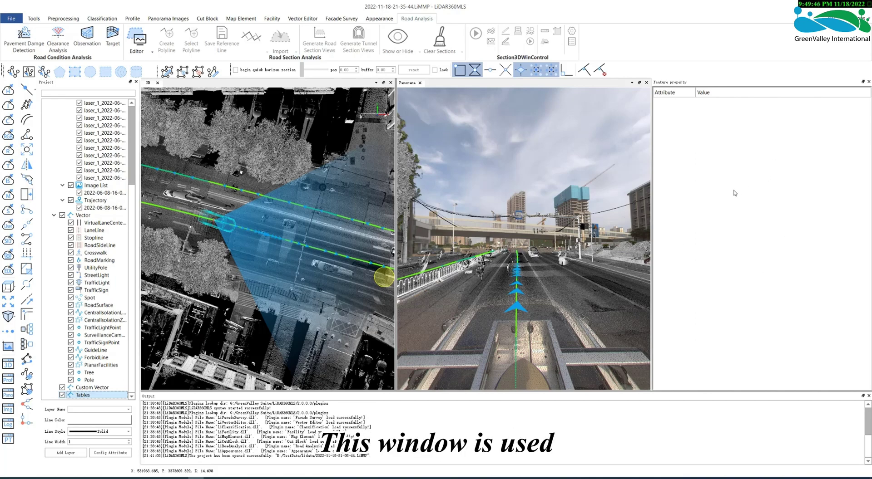
# On the Map Element tab, turn off the straight-arrow marking tool and add the View Mode panel.
pyautogui.click(232, 19)
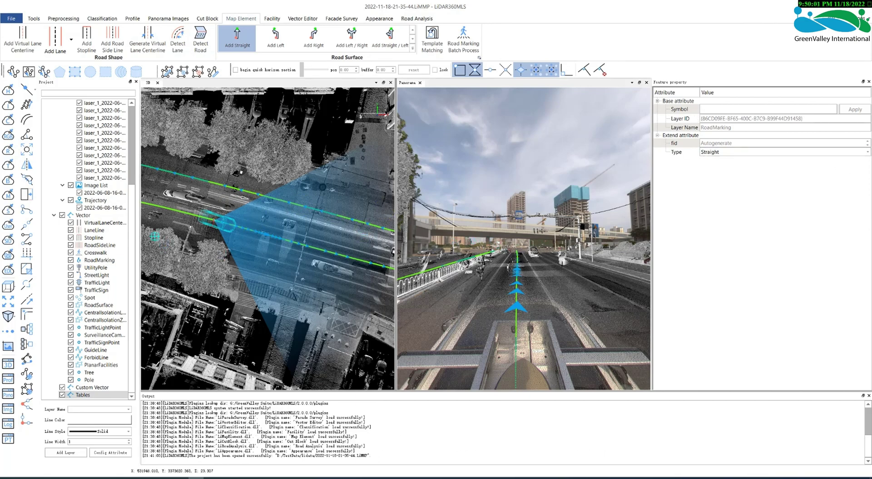
pyautogui.click(243, 46)
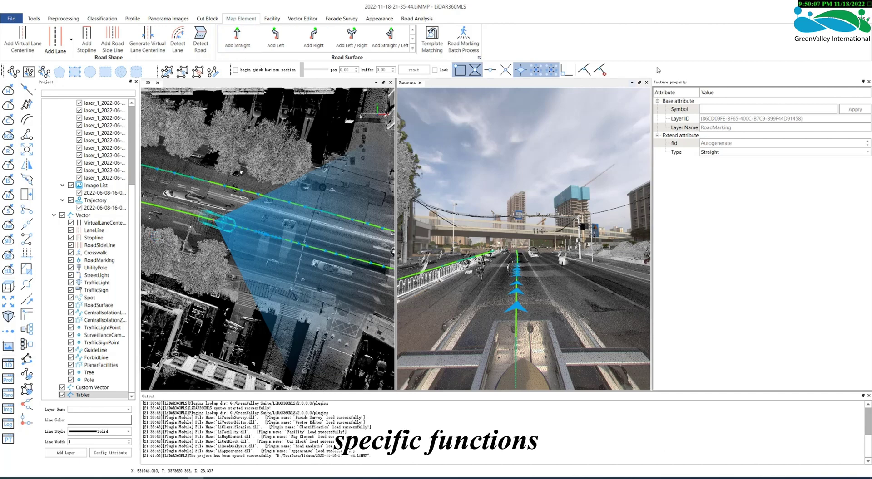
pyautogui.rightClick(698, 71)
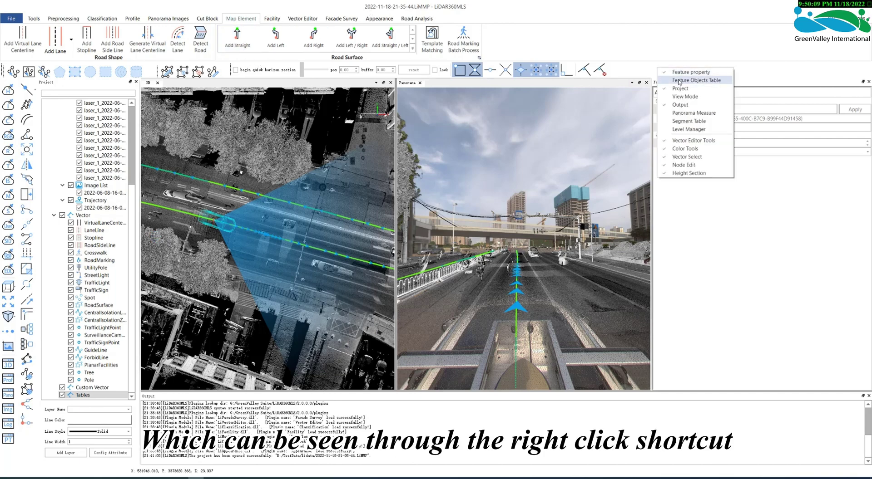
pyautogui.click(721, 100)
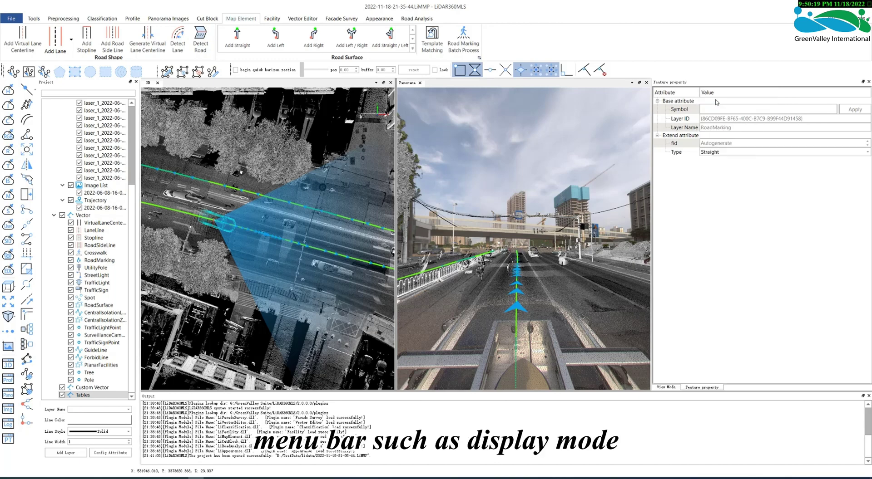
pyautogui.rightClick(703, 71)
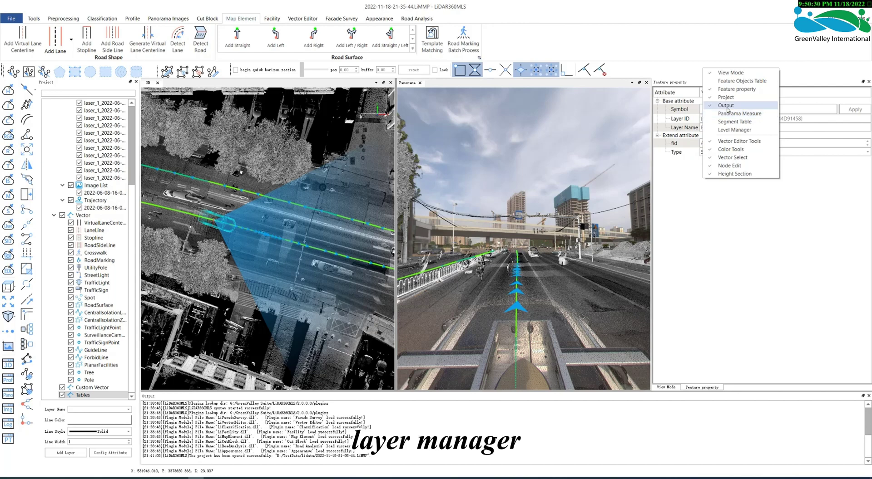
pyautogui.click(681, 68)
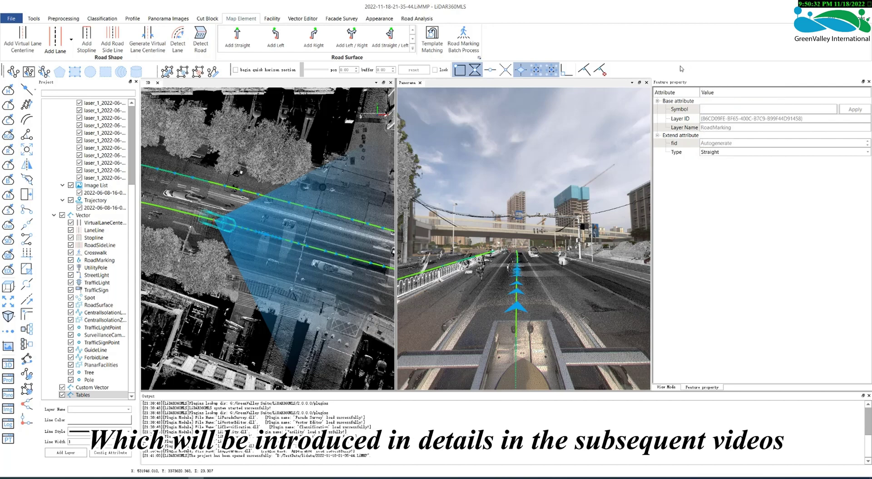
pyautogui.click(149, 223)
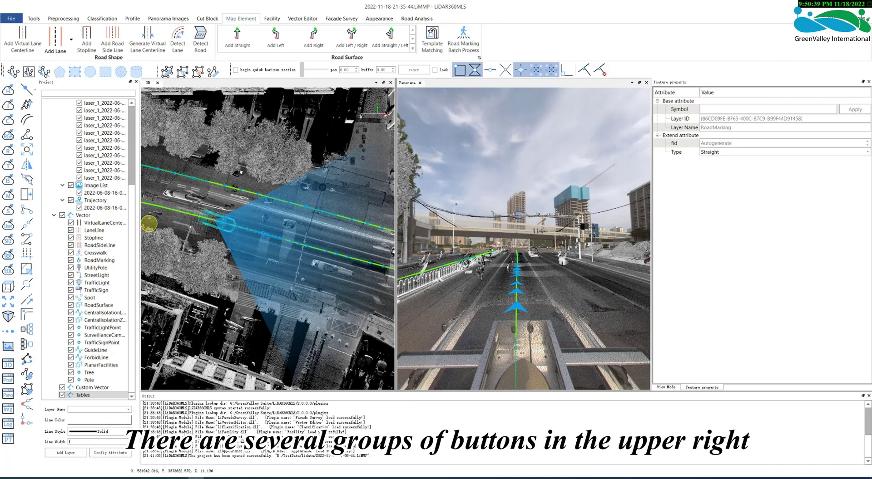
# In Display Options, set the 3D window background colour to black.
pyautogui.rightClick(263, 247)
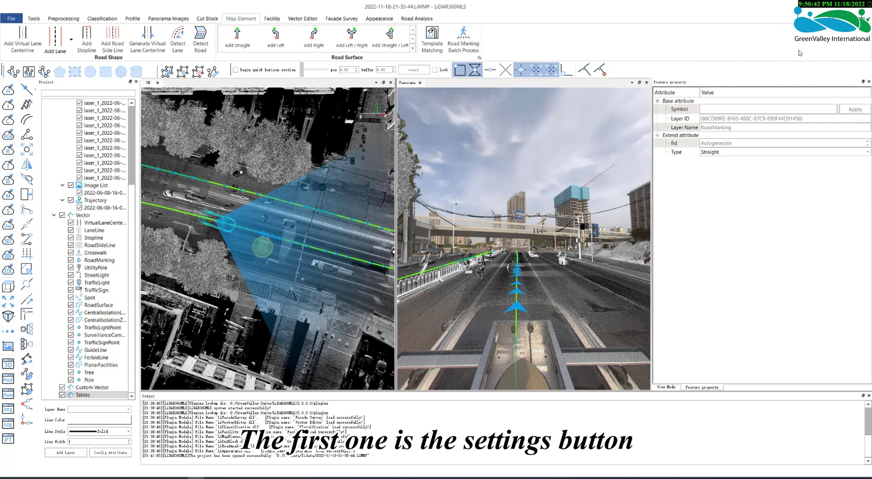
pyautogui.click(637, 118)
pyautogui.moveTo(472, 243); pyautogui.dragTo(268, 159)
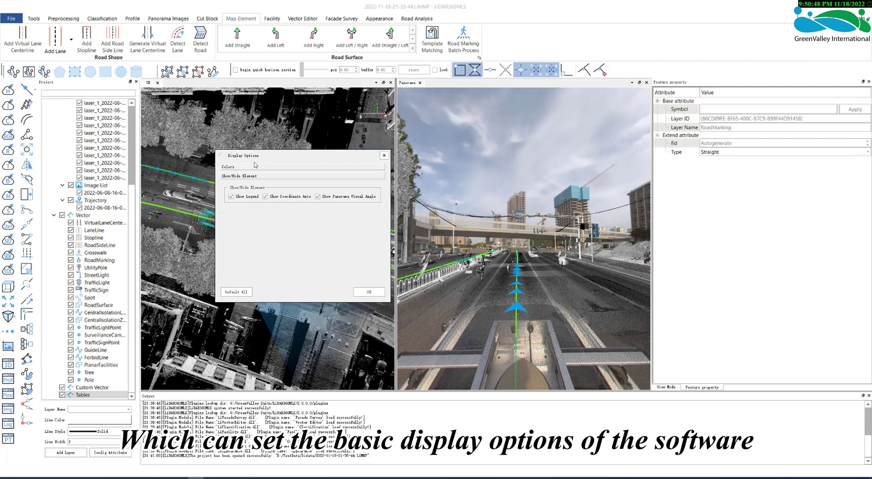
pyautogui.click(255, 168)
pyautogui.click(253, 180)
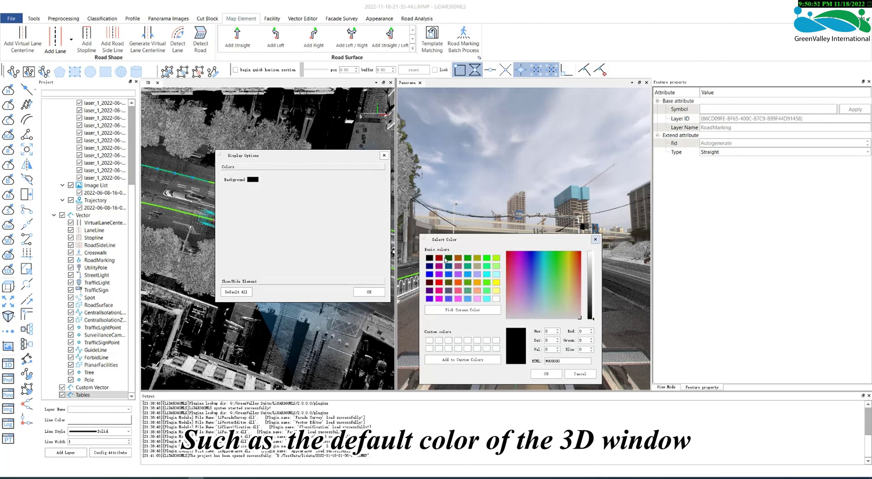
pyautogui.click(438, 258)
pyautogui.click(429, 259)
pyautogui.click(595, 239)
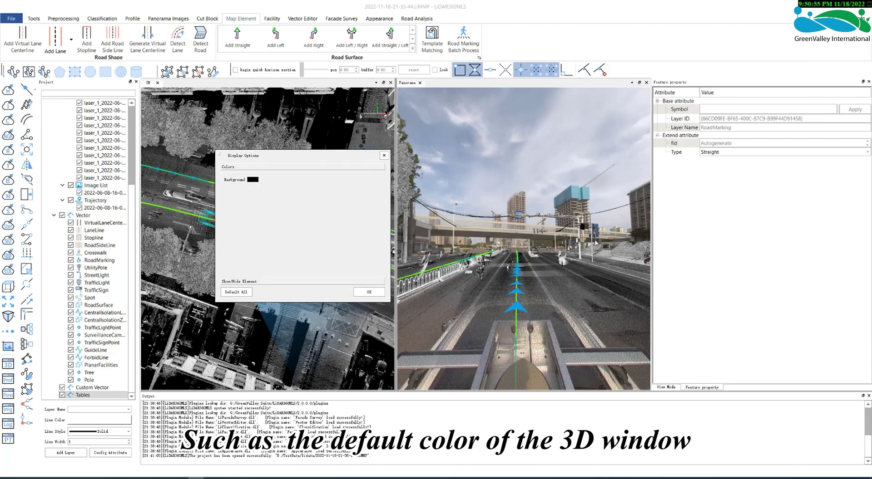
# Keep the legend and panorama view-angle cone shown, enable the coordinate axis, and close Display Options.
pyautogui.click(274, 282)
pyautogui.click(231, 197)
pyautogui.click(231, 196)
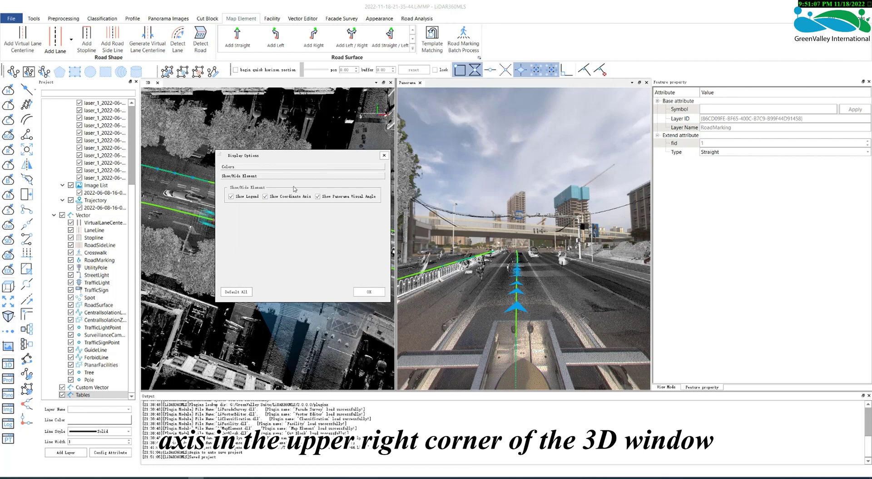
pyautogui.click(274, 200)
pyautogui.moveTo(323, 156); pyautogui.dragTo(113, 156)
pyautogui.click(136, 199)
pyautogui.click(136, 198)
pyautogui.click(142, 200)
pyautogui.click(142, 199)
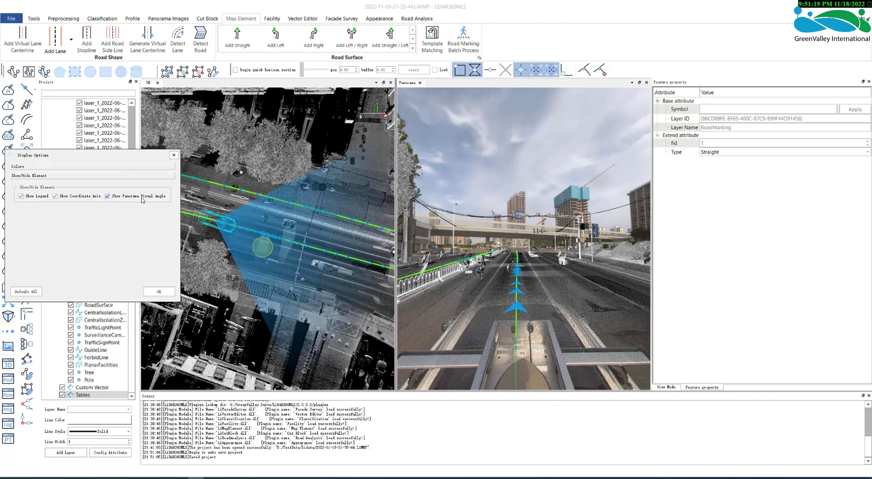
pyautogui.click(173, 155)
# Browse the top-right feedback and interface style dropdown, then dismiss it.
pyautogui.click(862, 18)
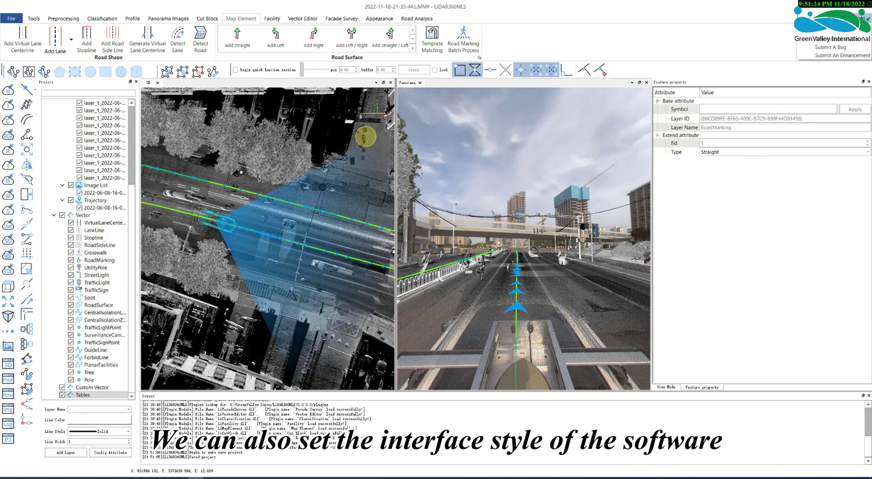
pyautogui.moveTo(849, 29)
pyautogui.moveTo(788, 29)
pyautogui.click(862, 19)
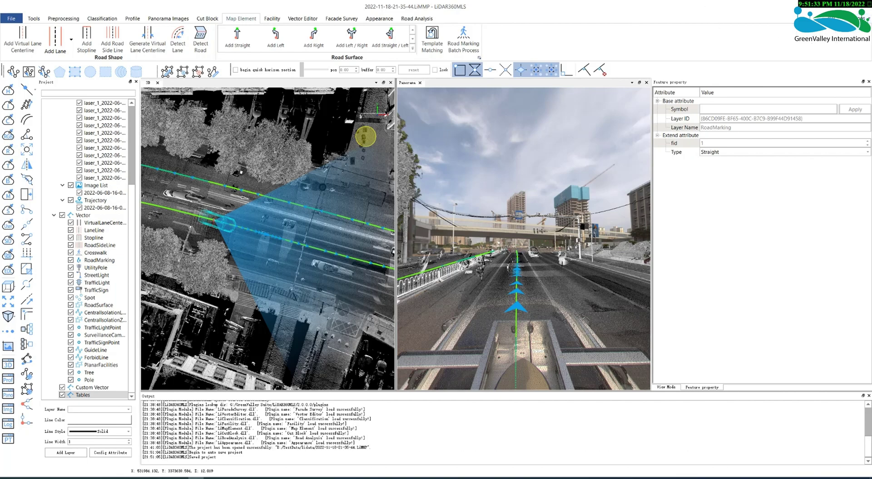
# Choose Submit An Enhancement from the feedback dropdown and cancel the form.
pyautogui.click(863, 18)
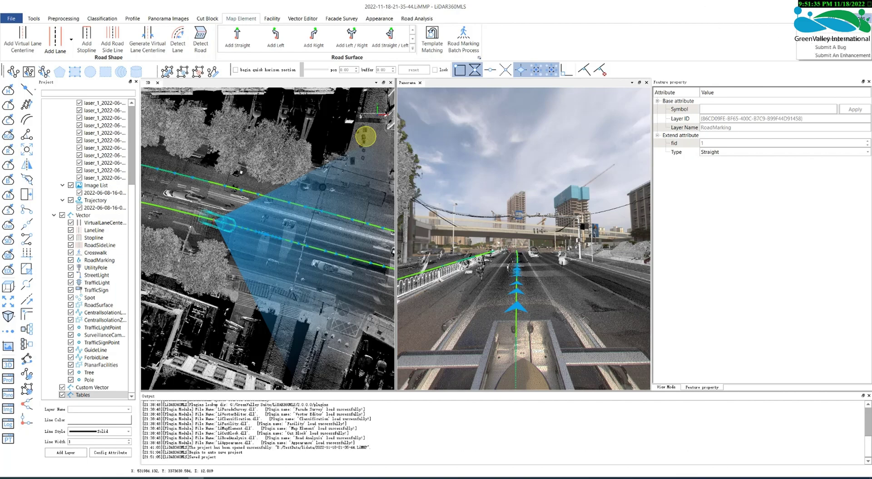
pyautogui.click(842, 56)
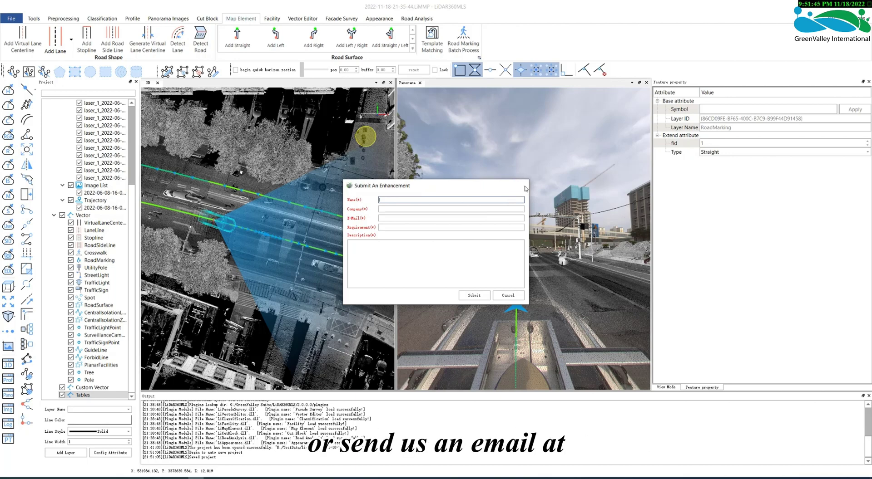
pyautogui.click(522, 186)
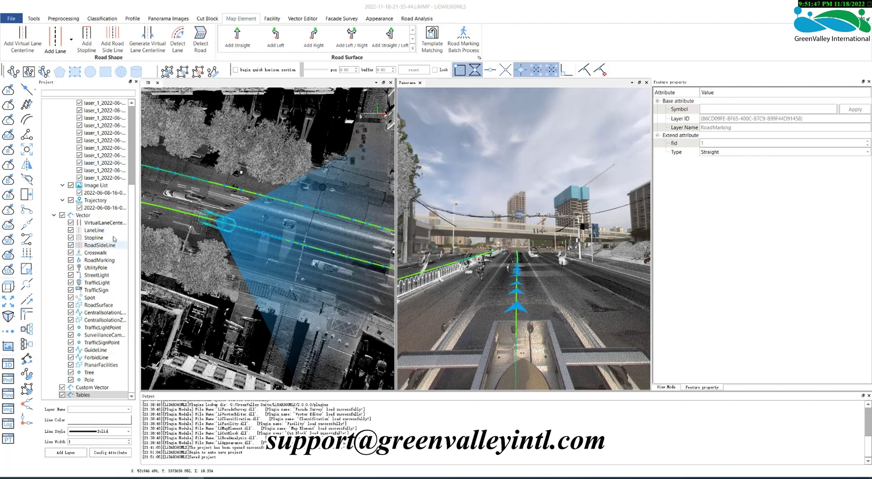